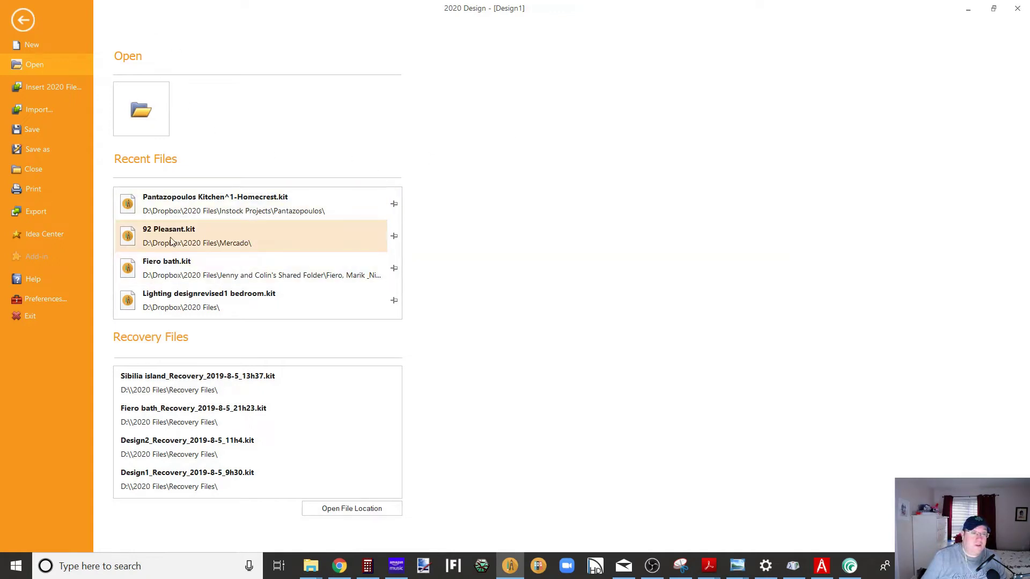
Close the file screen for the empty Design1 plan and bring up Chrome's taskbar menu
click(184, 268)
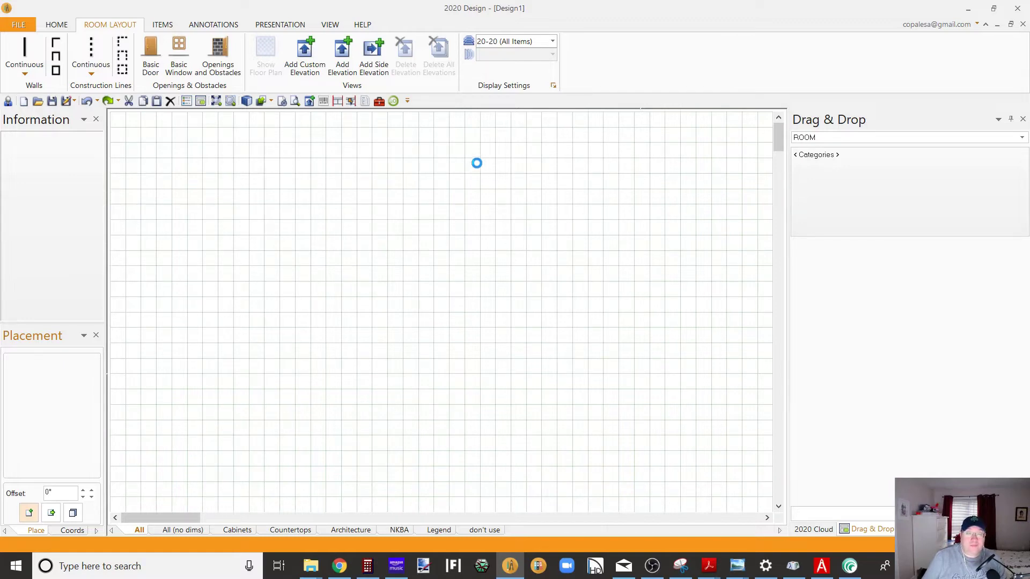
right_click(339, 564)
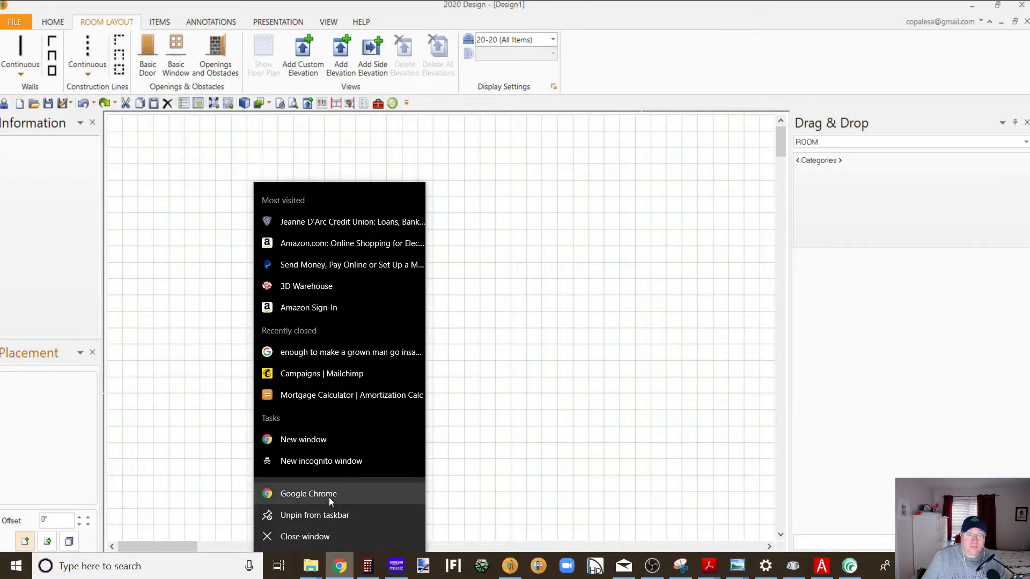
Open a new Chrome window and move it up to the top of the screen
click(311, 438)
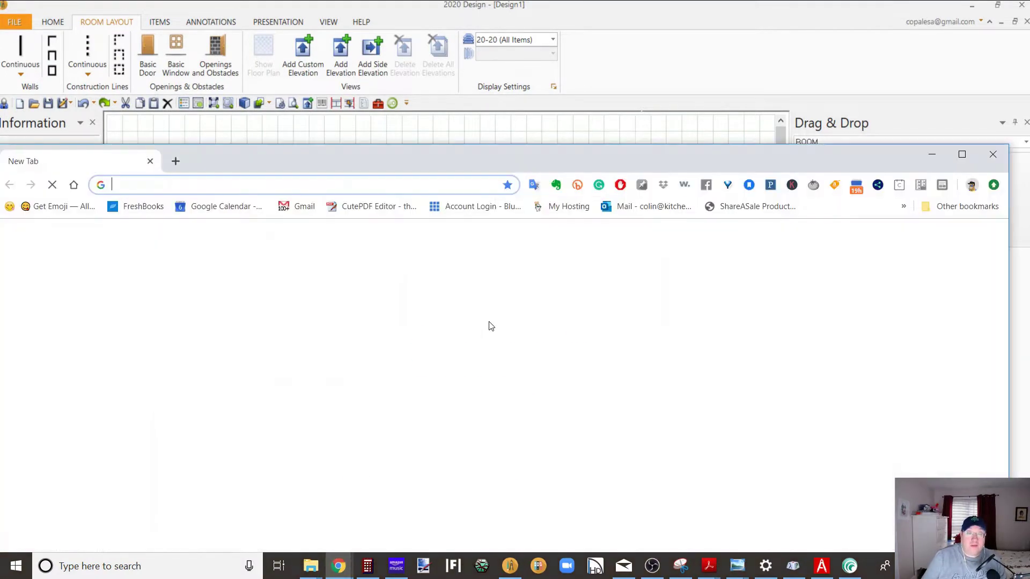
drag(421, 157, 424, 14)
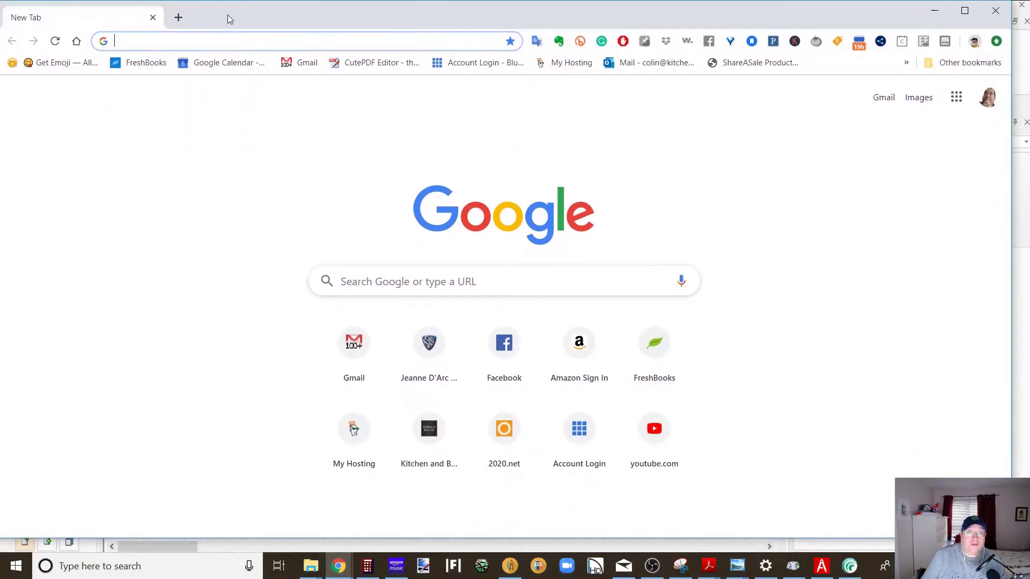
mouse_move(273, 14)
mouse_down()
mouse_move(335, 56)
mouse_move(273, 84)
mouse_move(288, 10)
mouse_move(271, 21)
mouse_move(322, 124)
mouse_move(274, 19)
mouse_up()
Minimize Chrome and dismiss the multiple-catalogs warning, then check the Fiero bath plan and recent files
click(949, 16)
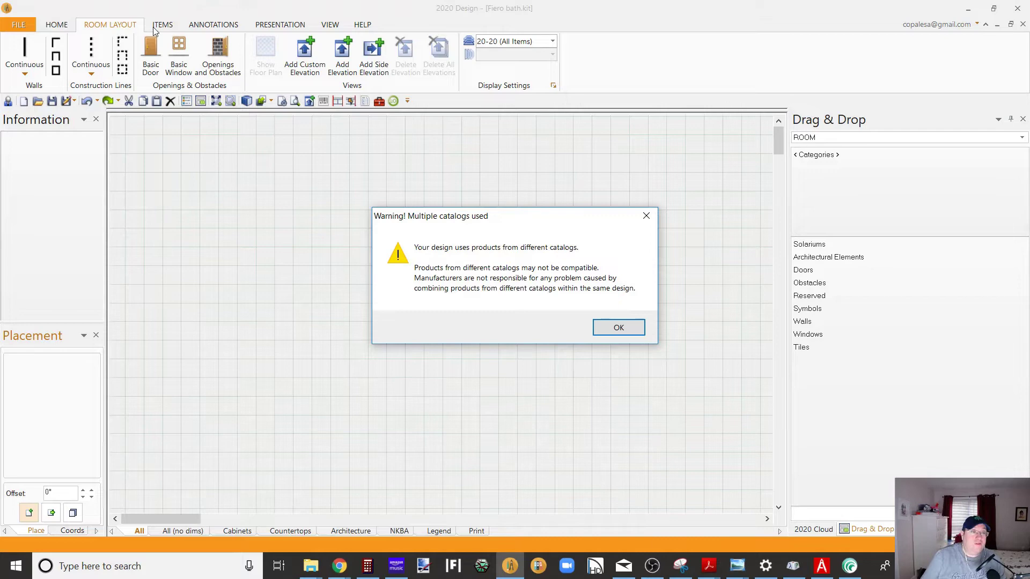
click(621, 329)
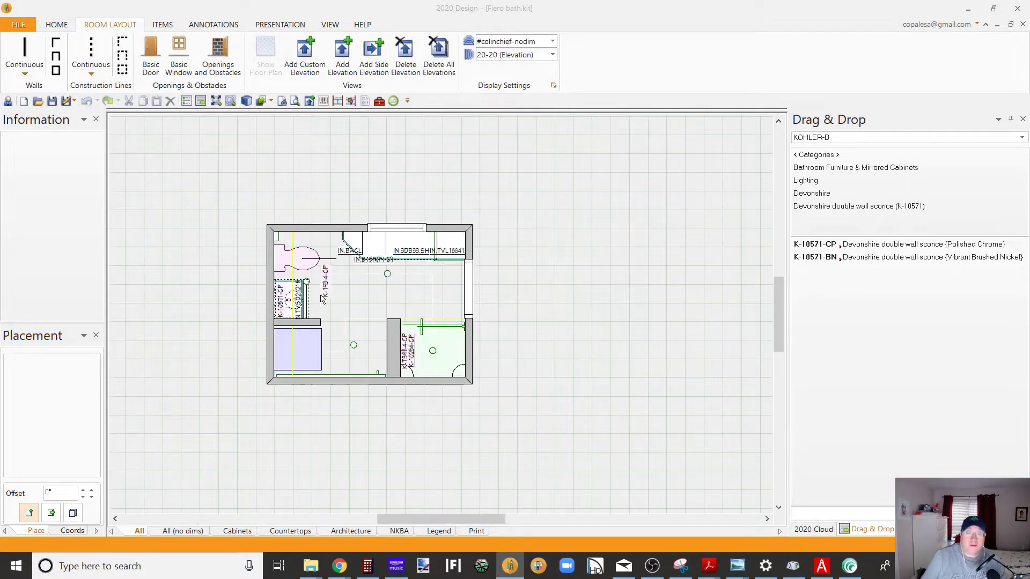
scroll(321, 297, up, 5)
scroll(402, 218, down, 2)
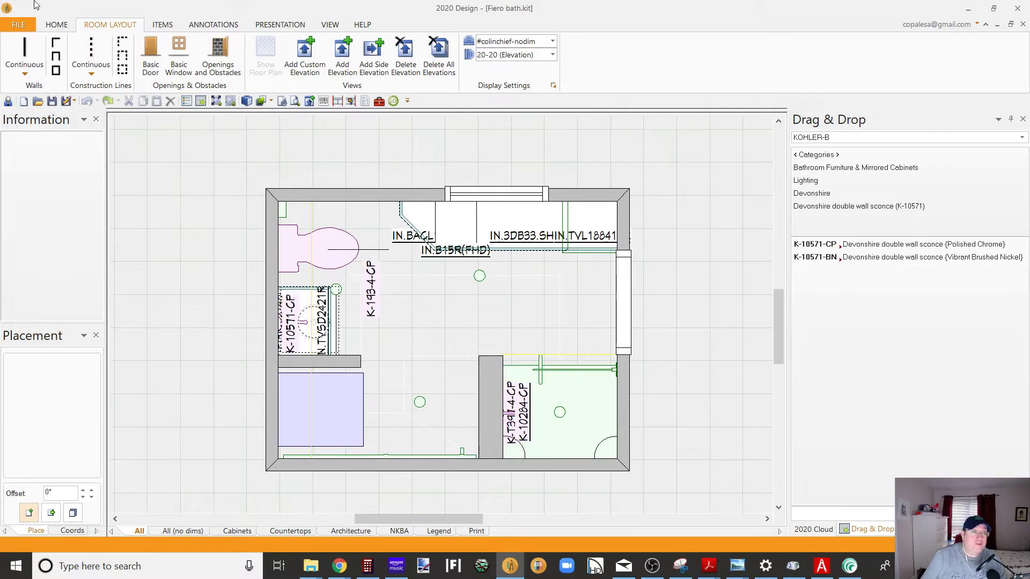
click(18, 25)
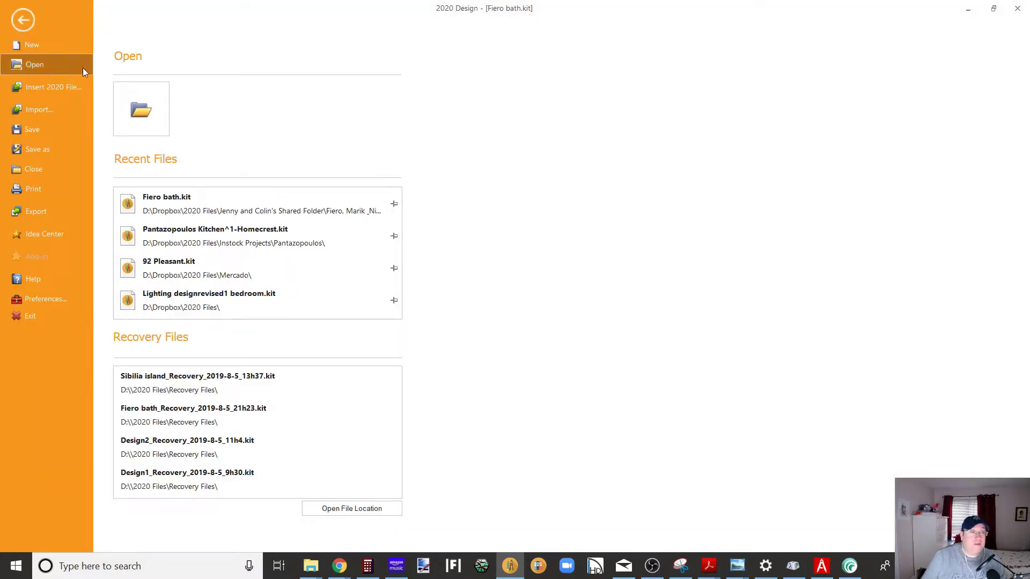
click(28, 19)
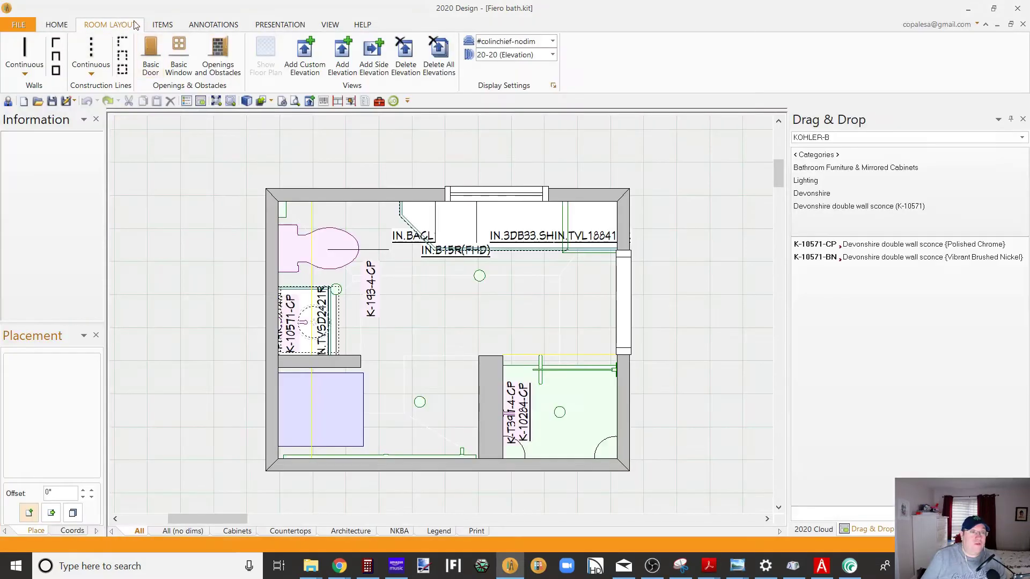
Try the built-in SketchUp browser on the ITEMS tab and close it as unsupported
click(162, 25)
click(49, 52)
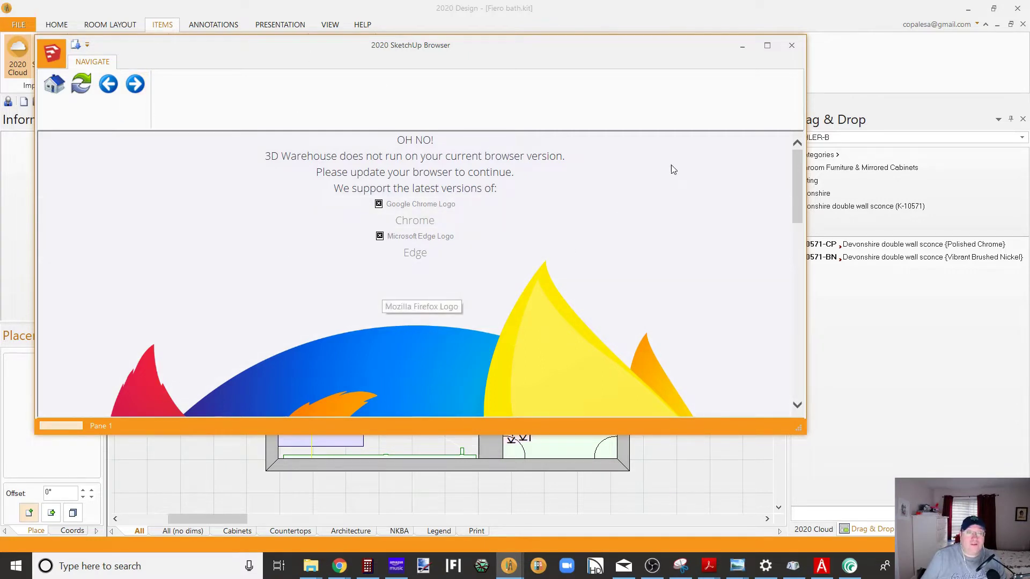
click(792, 45)
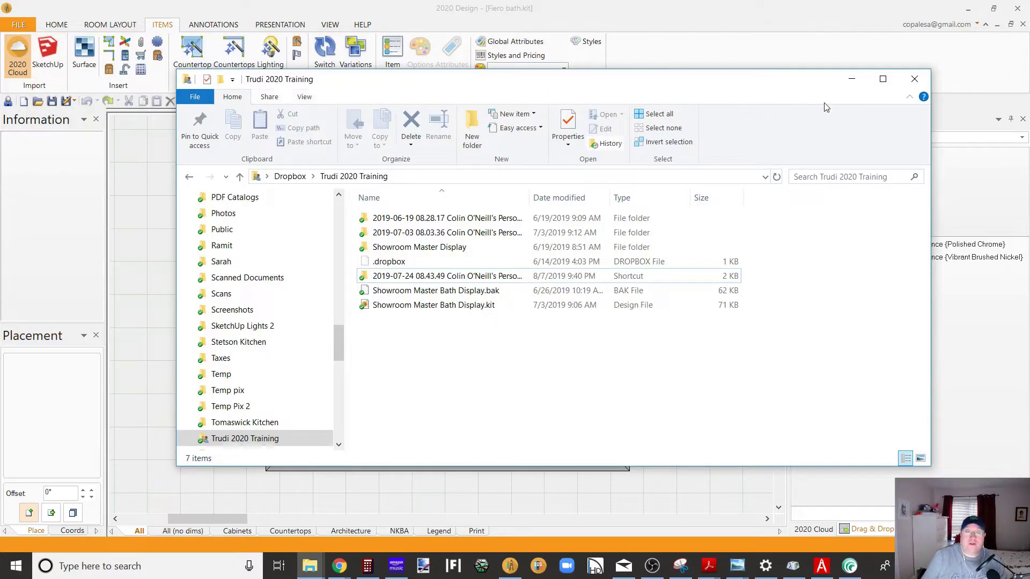
Minimize the training folder window and bring Chrome's New Tab to the front
click(851, 80)
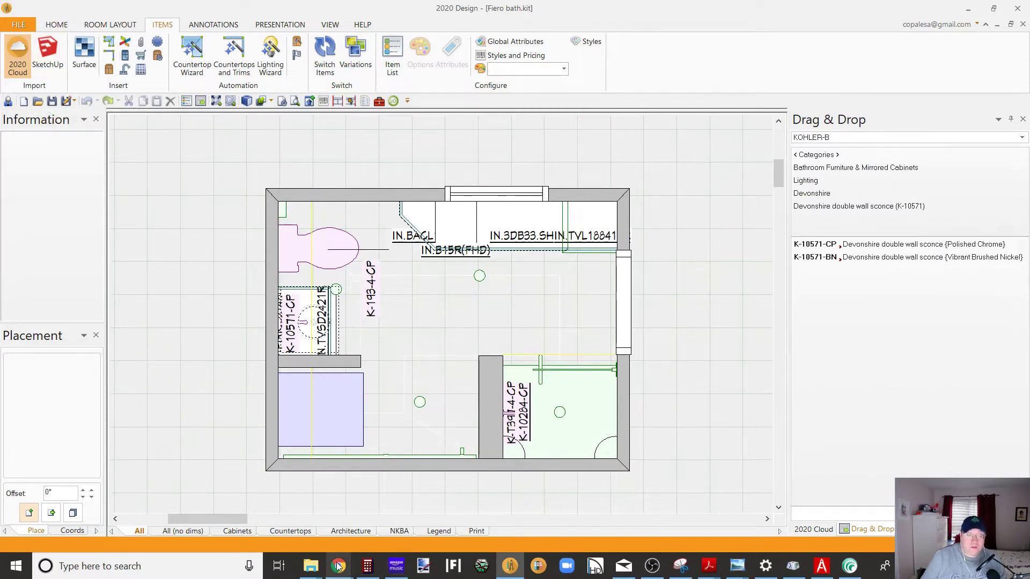
mouse_move(339, 564)
click(393, 518)
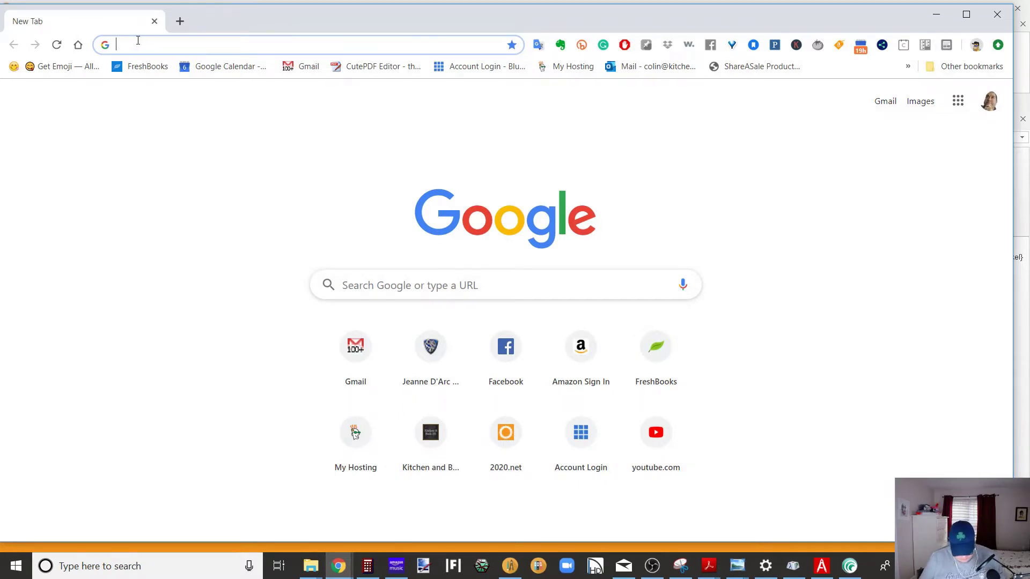
Go to 3dwarehouse.sketchup.com and search for 'shower seat'
text(3d)
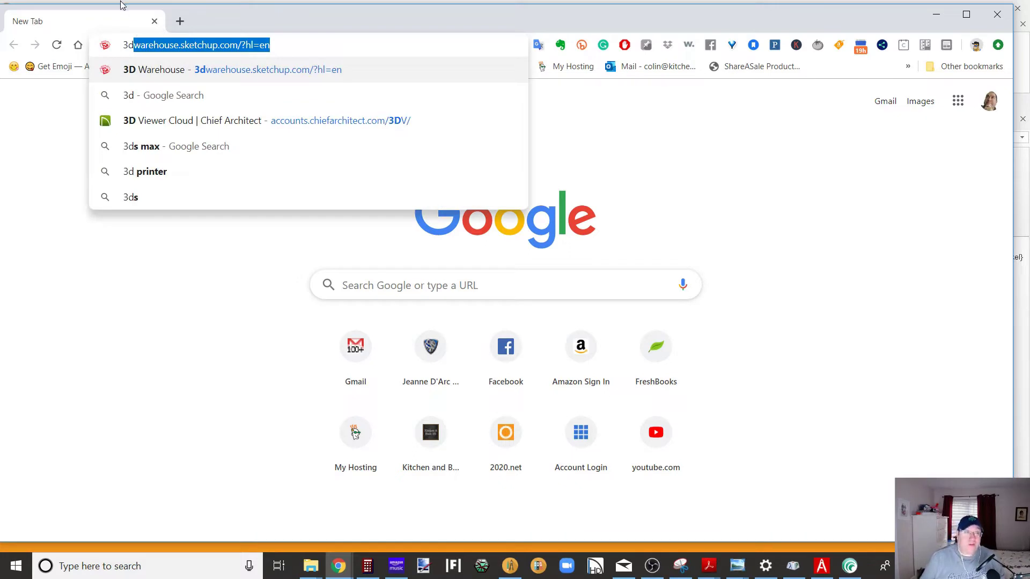
click(222, 68)
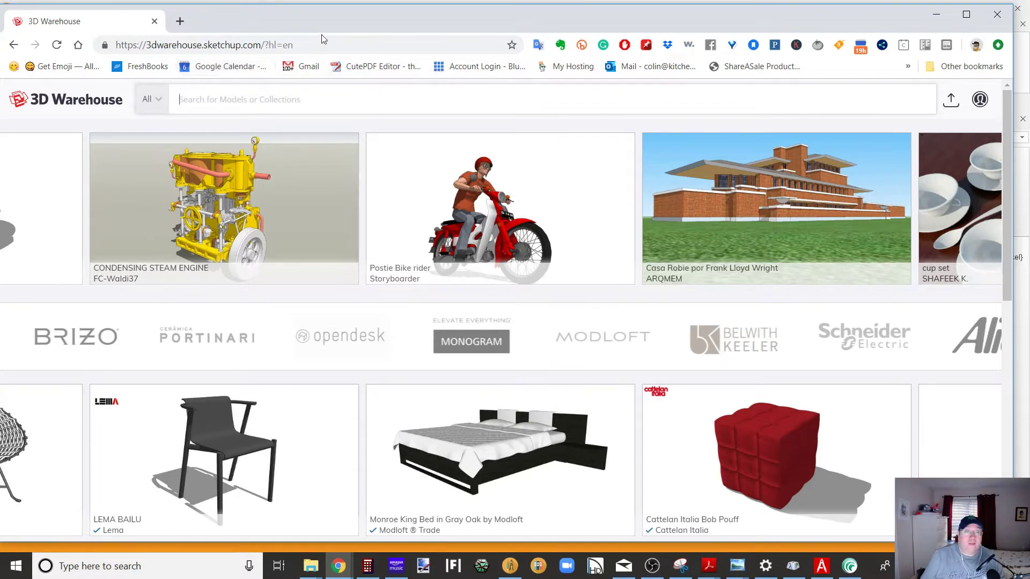
click(289, 95)
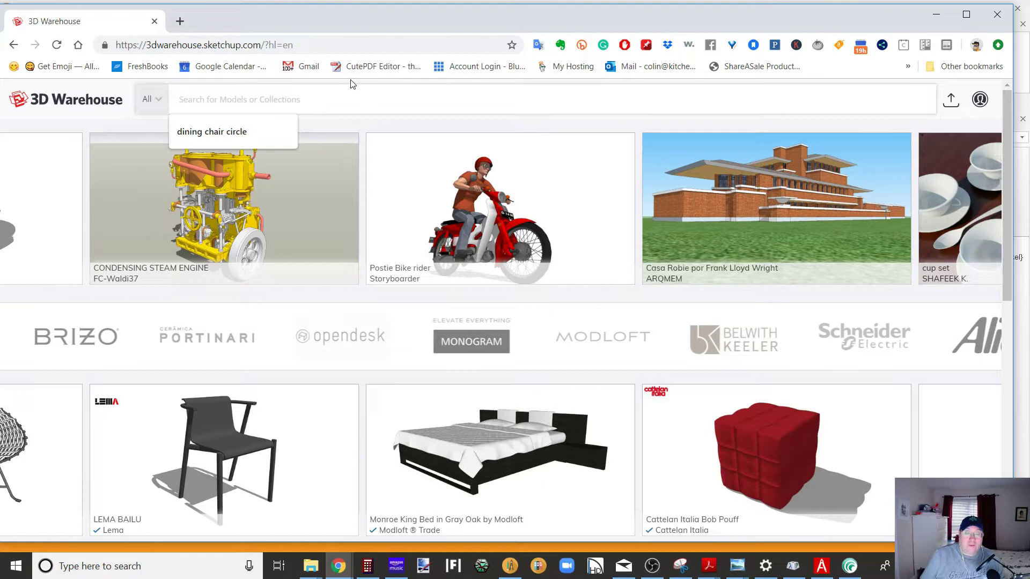
scroll(405, 87, down, 6)
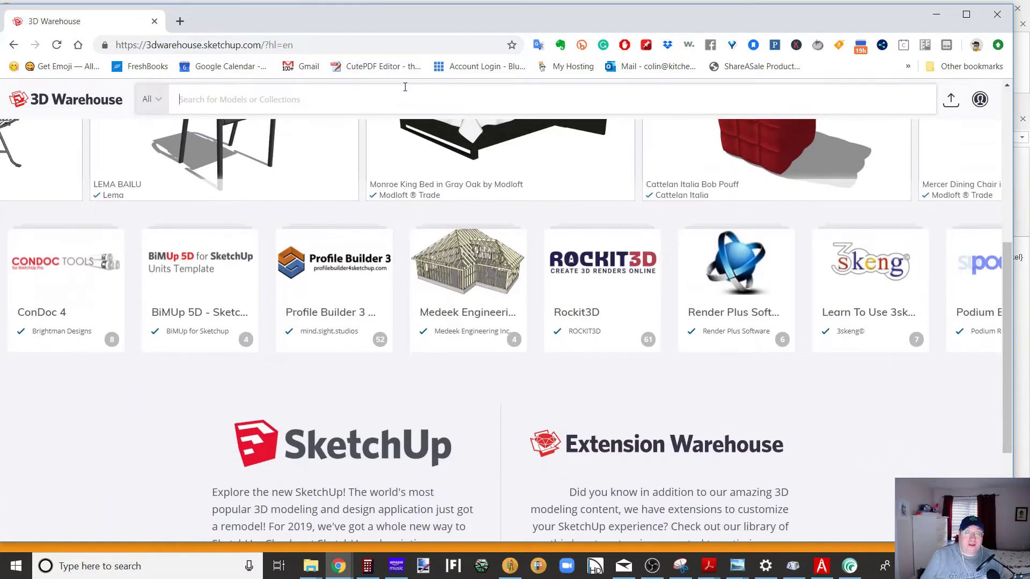
scroll(405, 86, up, 6)
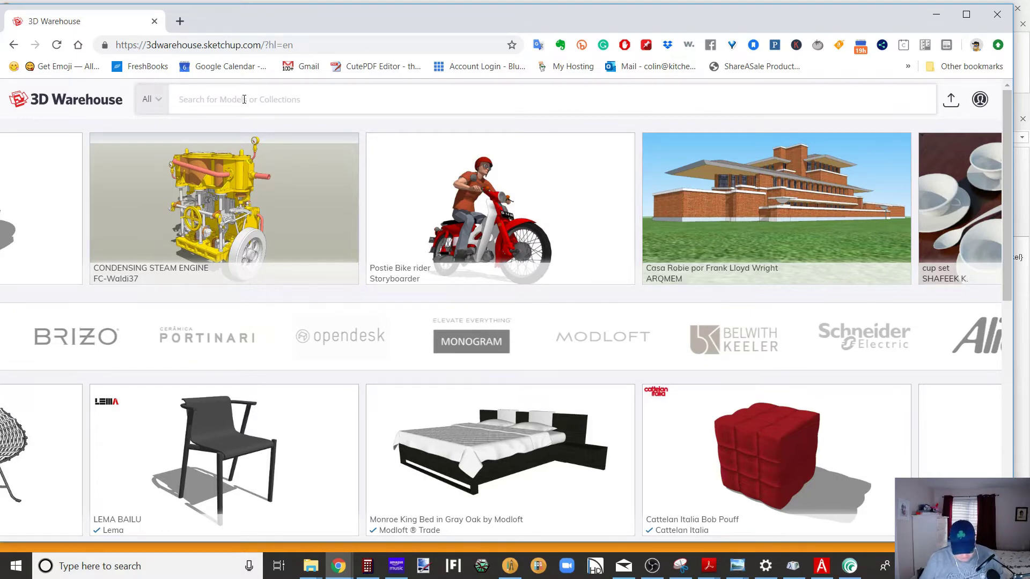
text(showe)
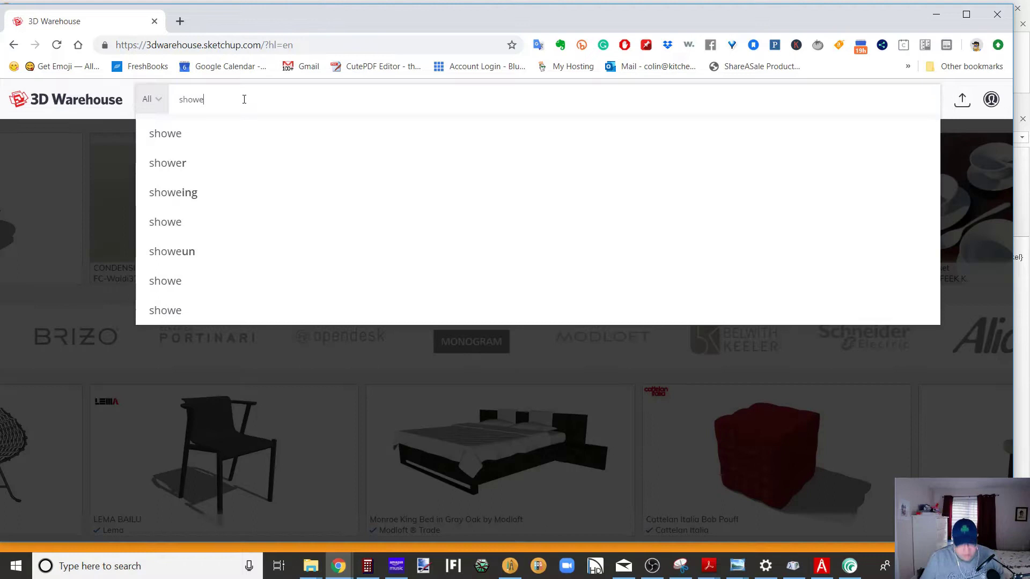
text(r se)
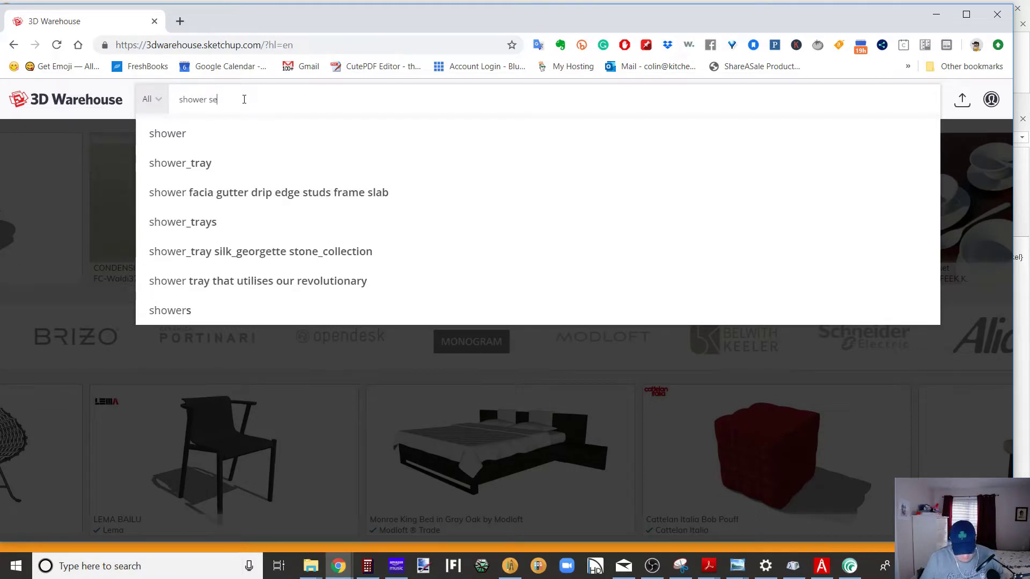
text(at)
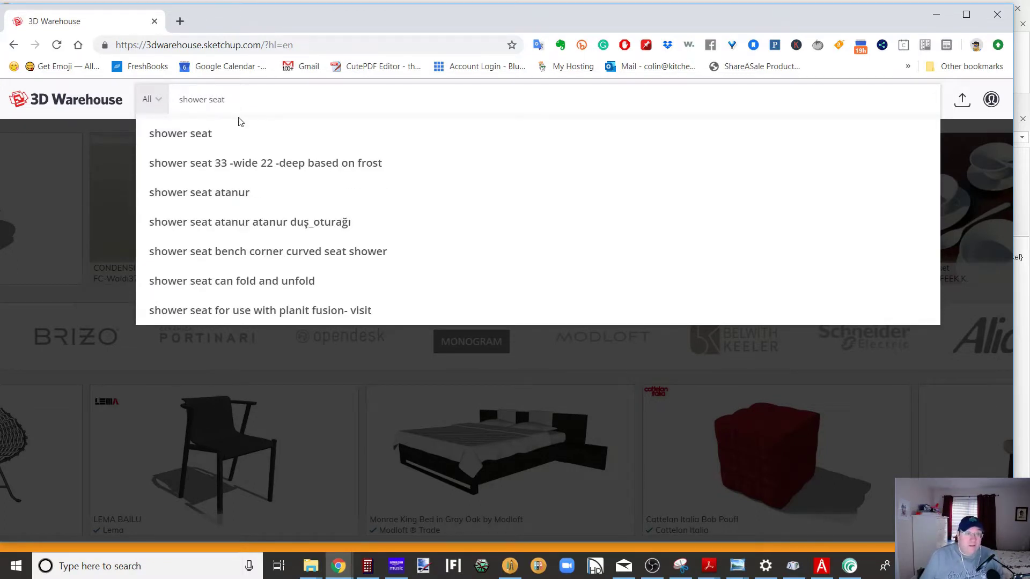
click(237, 133)
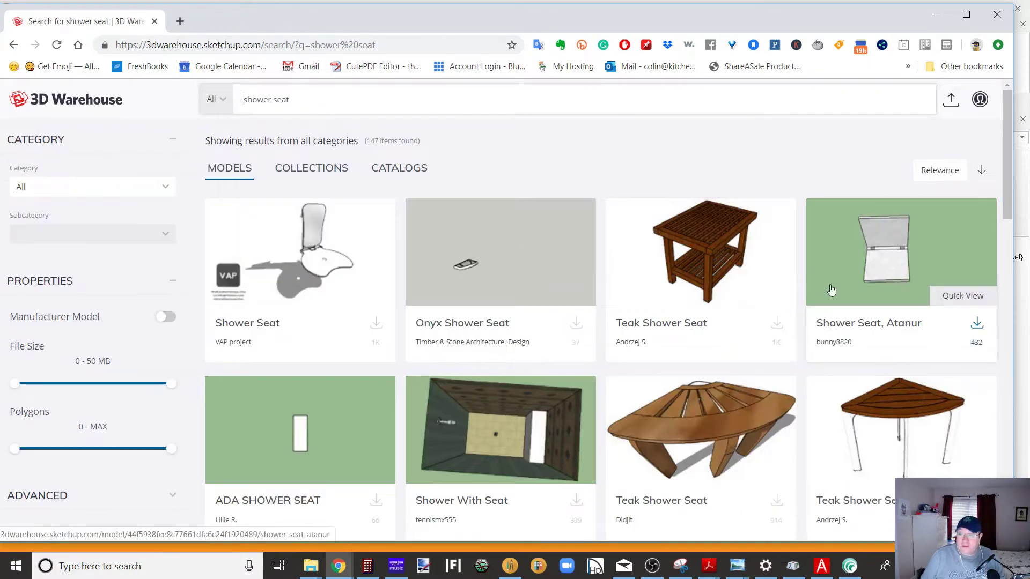
Open the Teak Shower Seat model page and list its download formats
scroll(831, 290, down, 4)
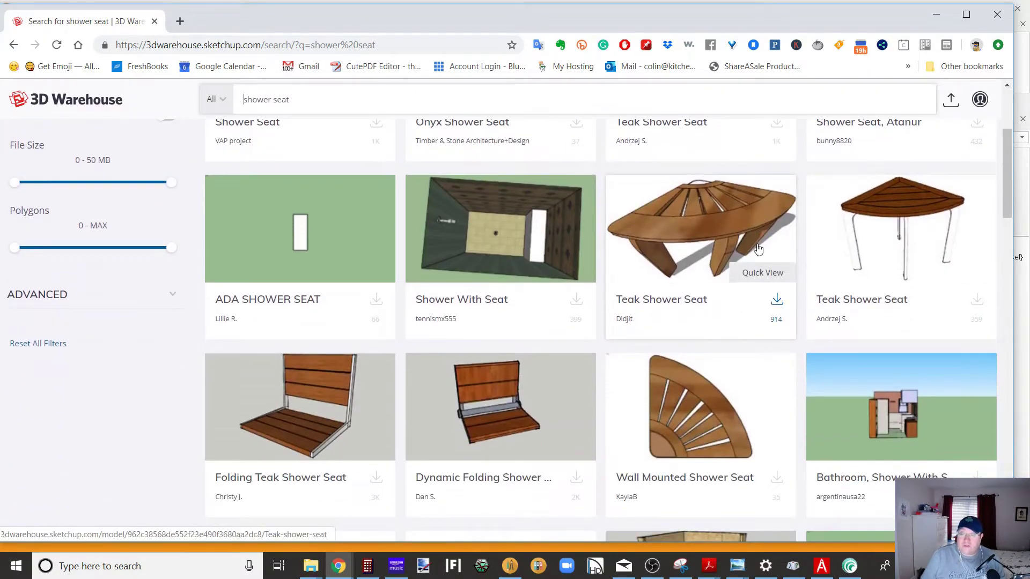
click(713, 225)
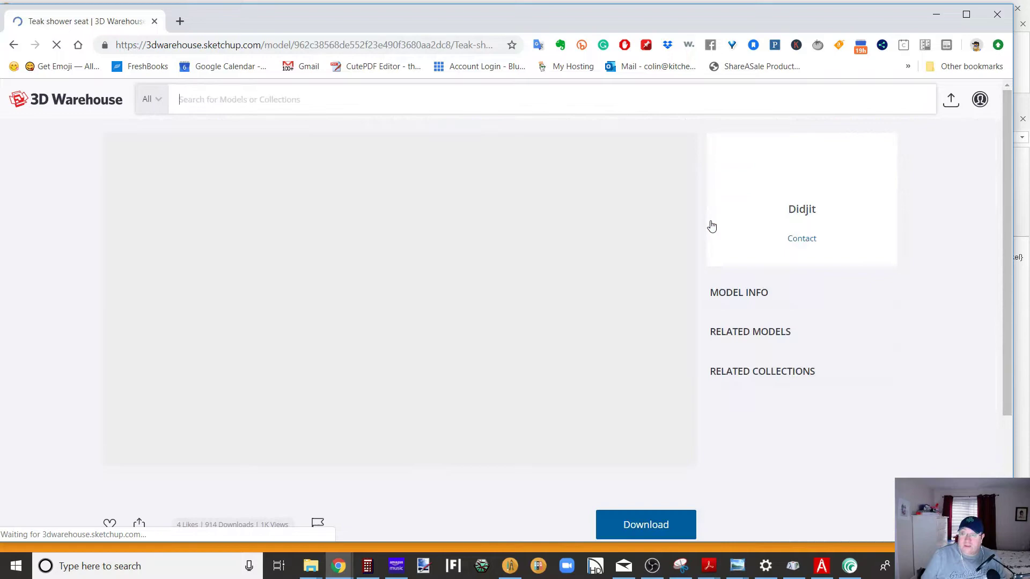
scroll(837, 246, down, 3)
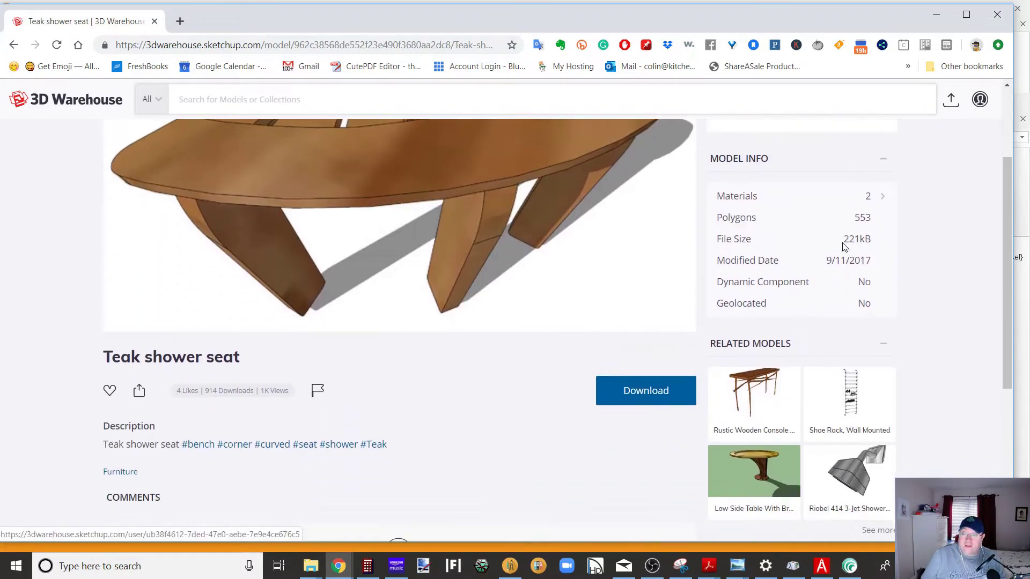
scroll(841, 245, up, 1)
scroll(796, 245, down, 2)
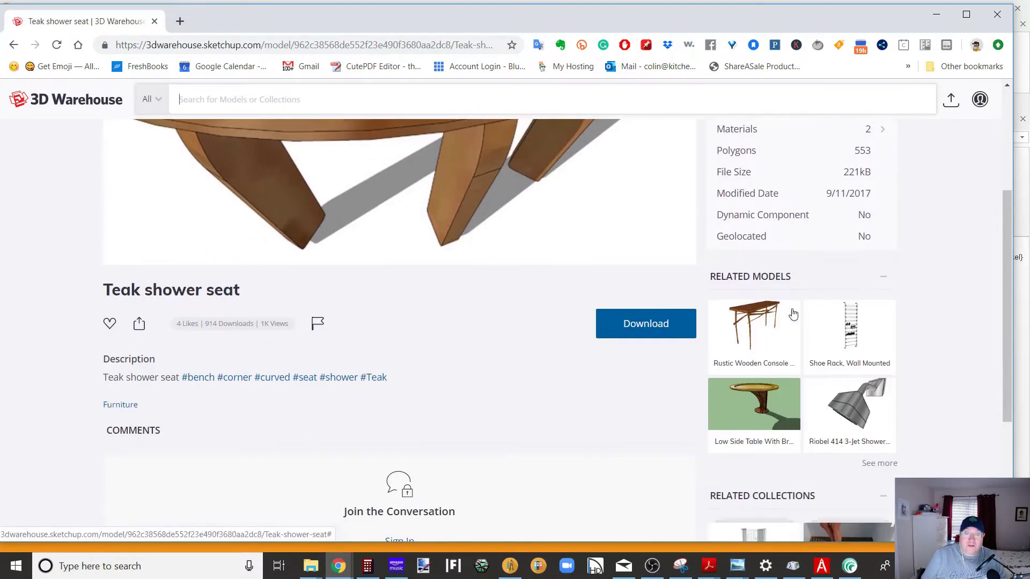
click(682, 325)
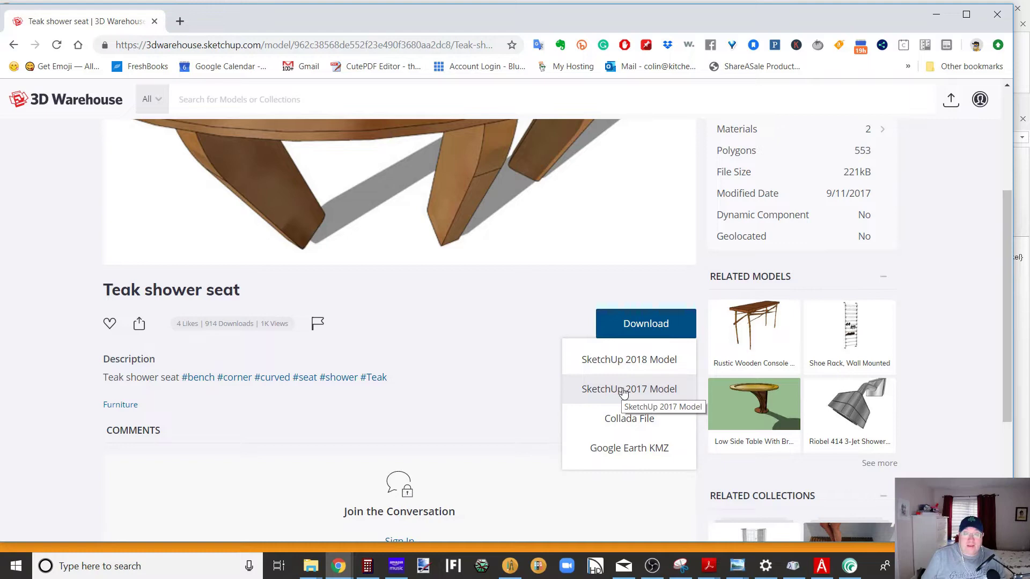
Save the SketchUp 2017 model as Group_87.skp into Dropbox's #Sketchup Shapes folder
click(649, 392)
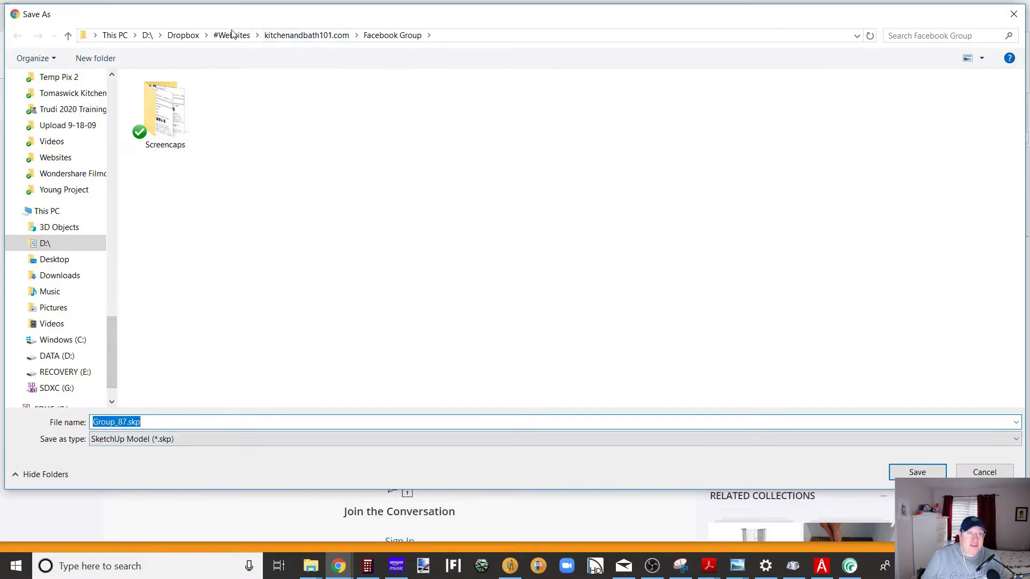
click(182, 36)
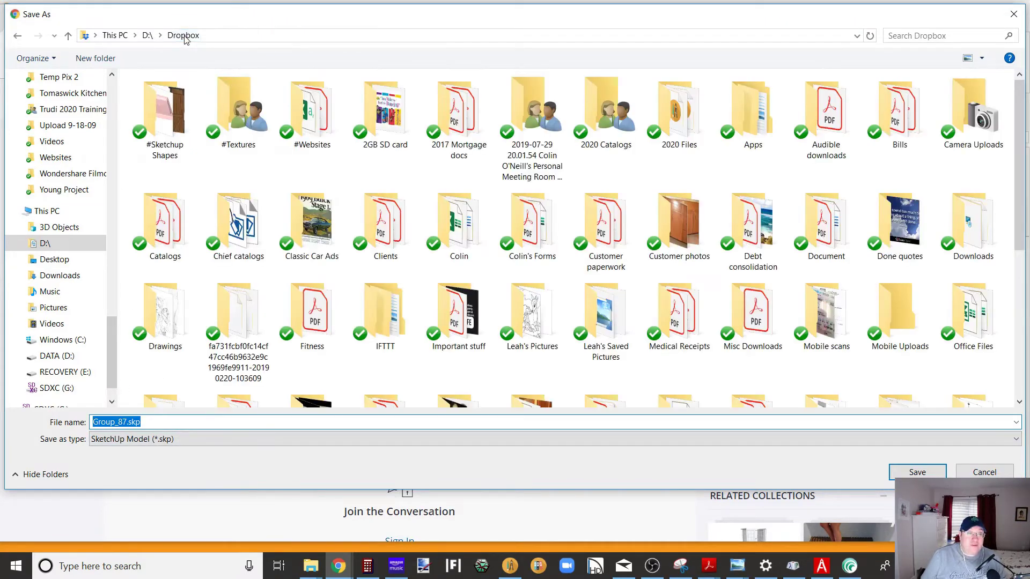
double_click(154, 111)
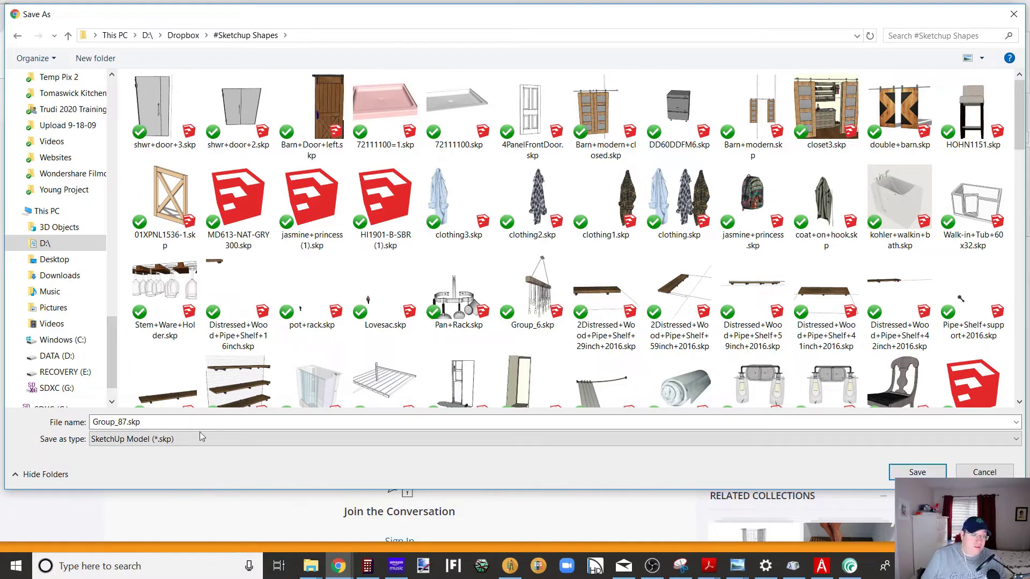
click(906, 476)
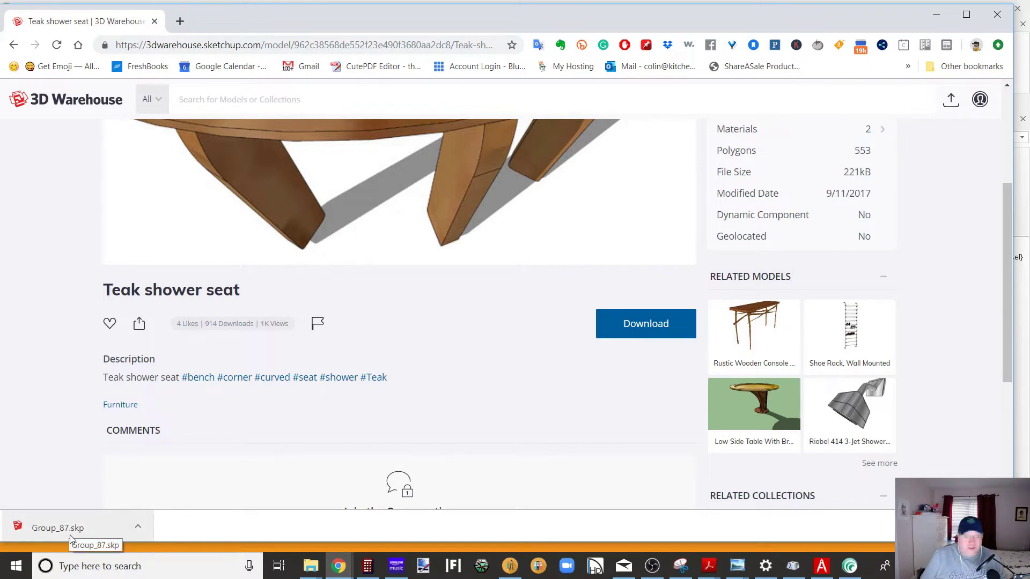
Open Group_87.skp from the download bar and choose Remind Me Later on the update notice
click(58, 528)
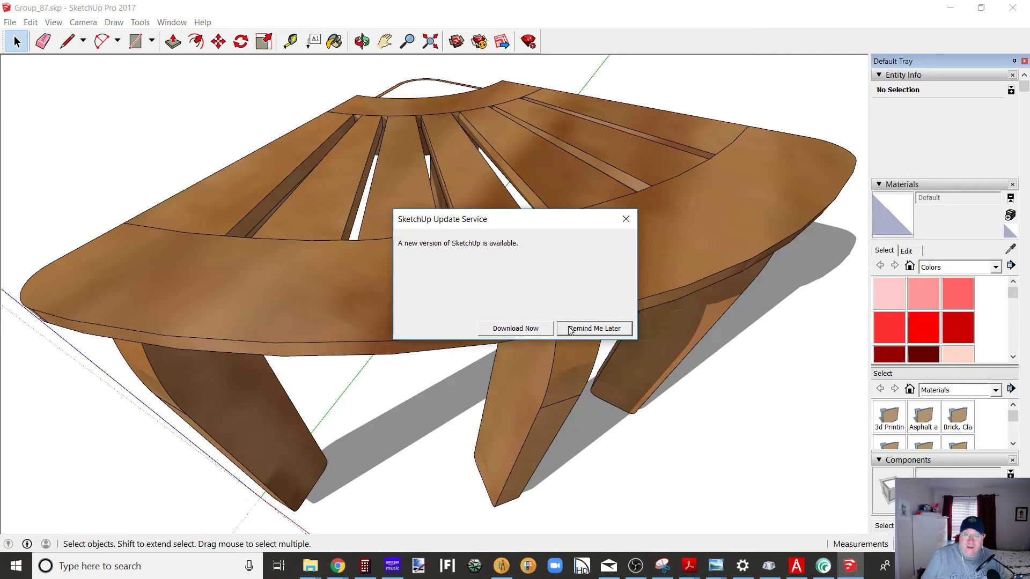
click(578, 328)
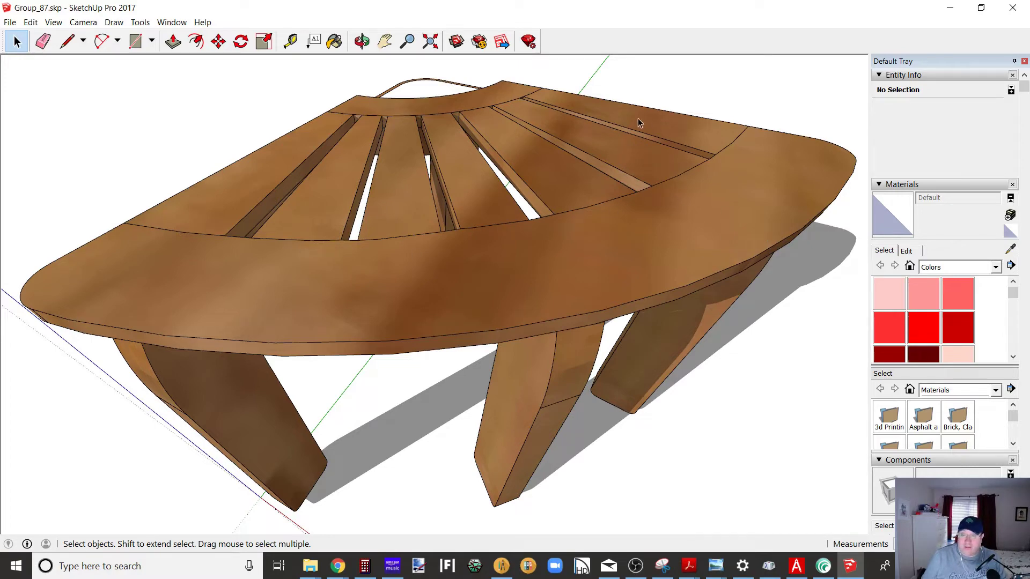
In Save As, choose SketchUp Version 2016 and add '_2016' to the Group_87 file name
click(9, 21)
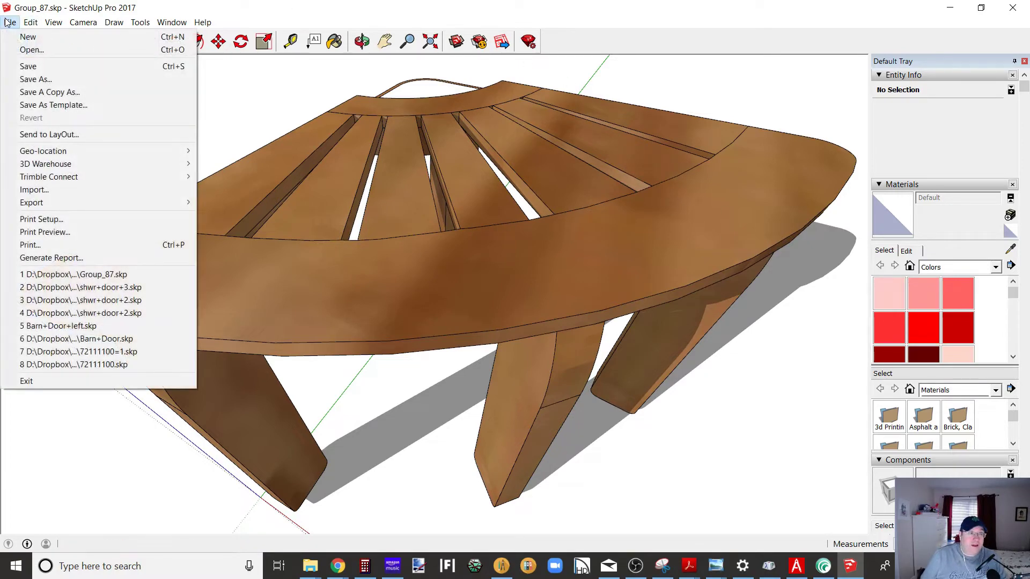
click(43, 78)
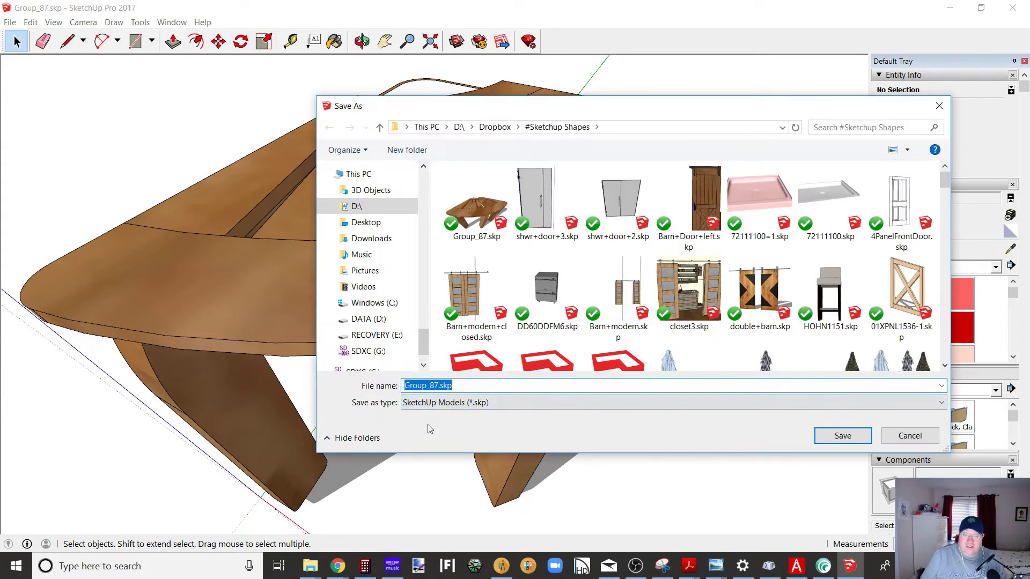
click(437, 404)
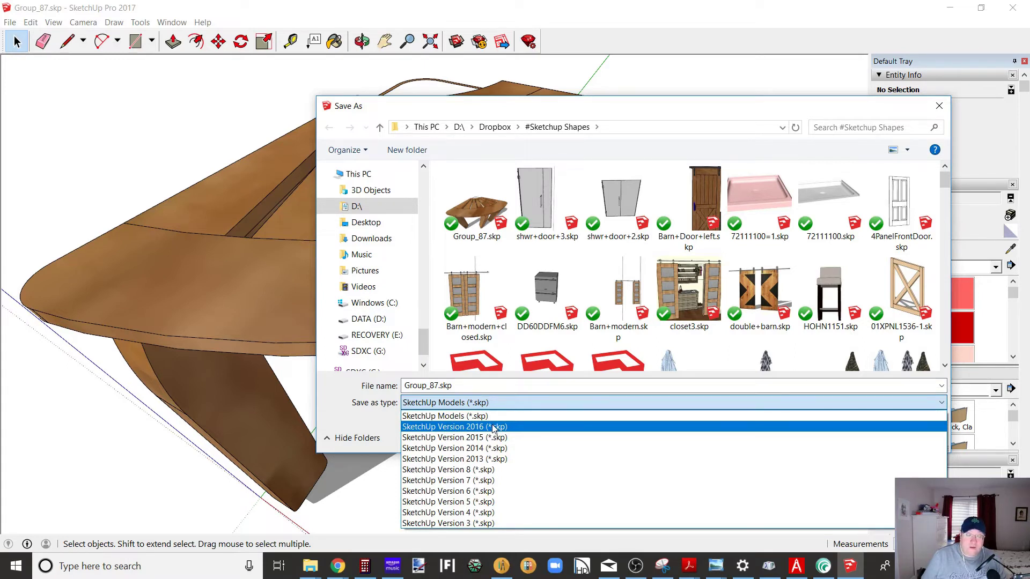
click(493, 427)
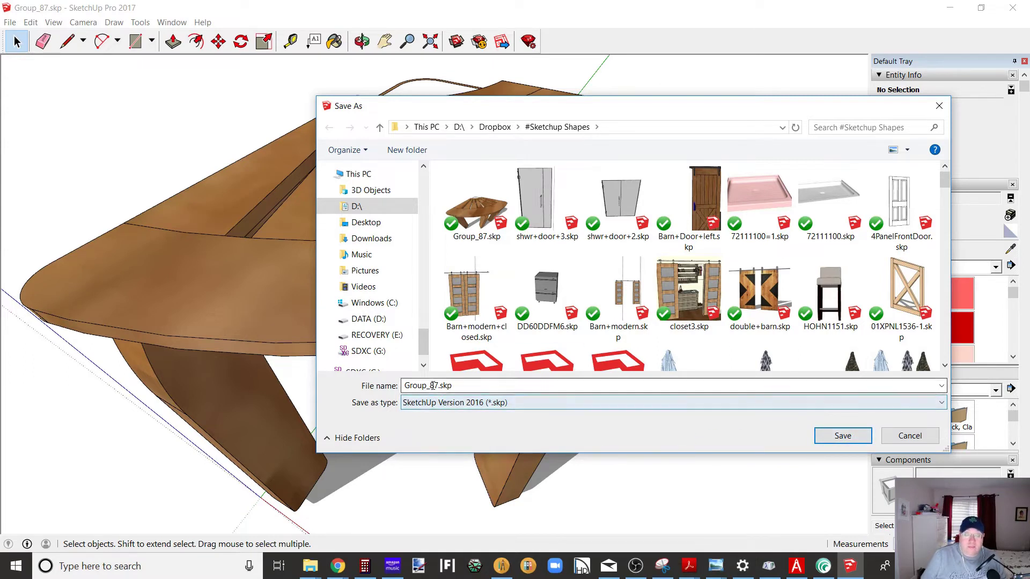
double_click(432, 385)
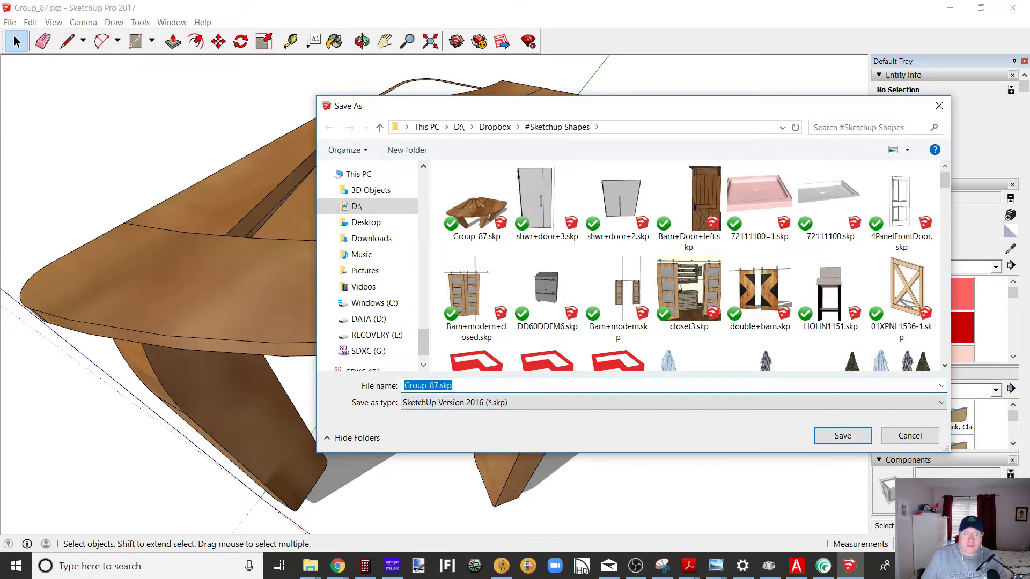
click(438, 386)
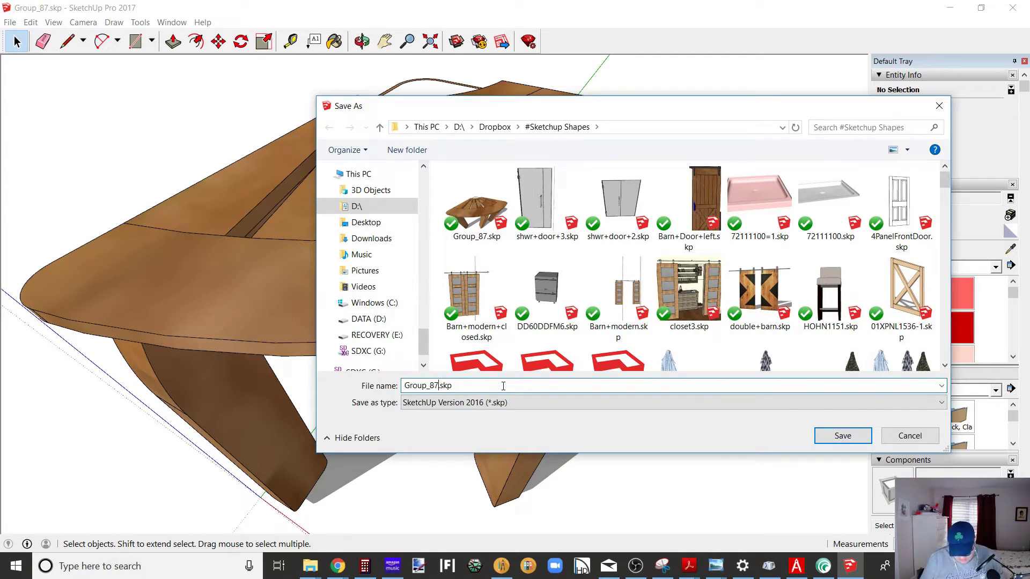
text(_)
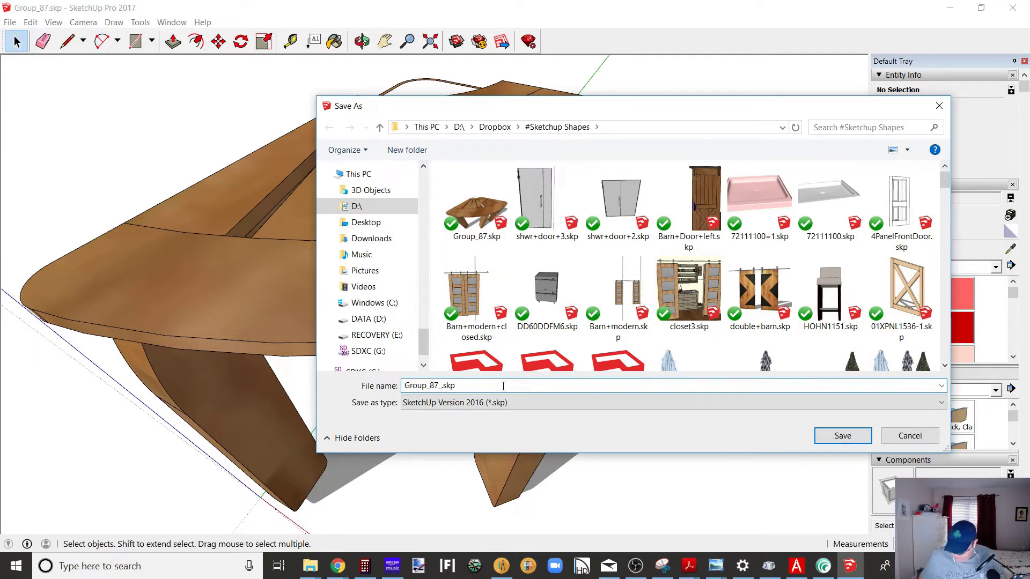
text(2016)
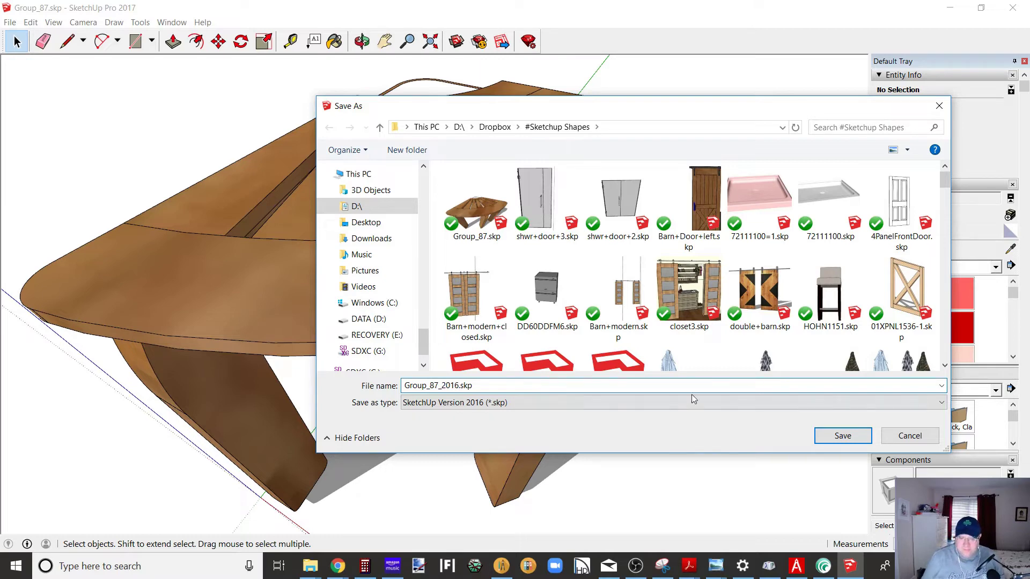
Save Group_87_2016.skp, then minimize SketchUp and Chrome
click(815, 436)
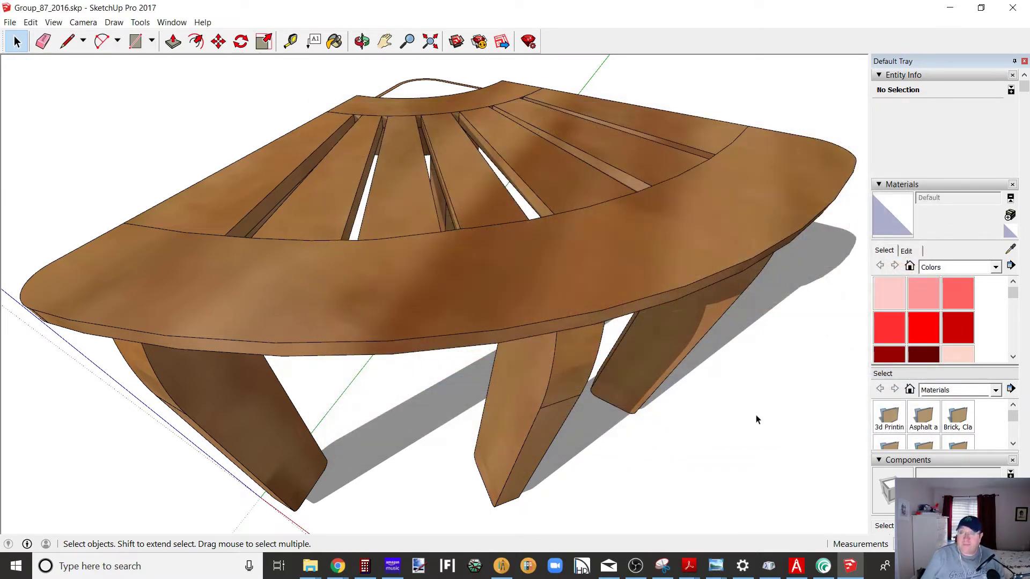
click(949, 9)
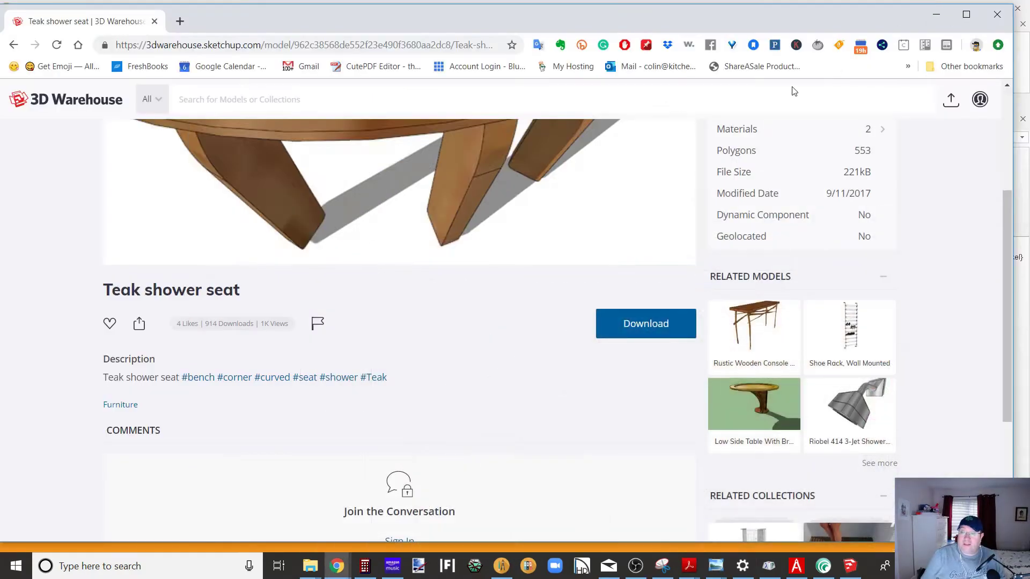
click(937, 16)
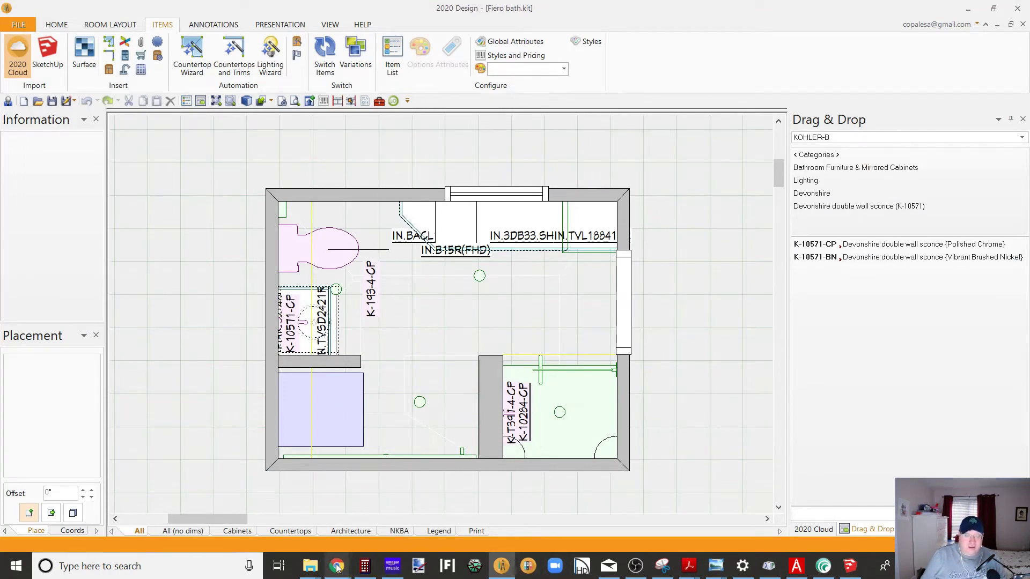
Revisit the Teak shower seat page, then minimize Chrome to return to the Fiero bath plan
mouse_move(337, 570)
click(370, 514)
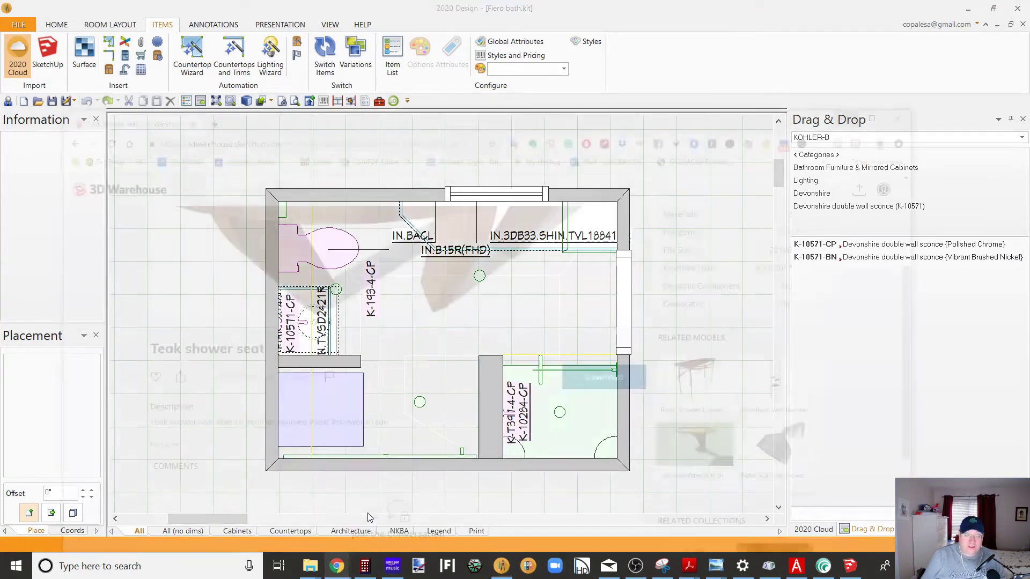
scroll(809, 279, up, 3)
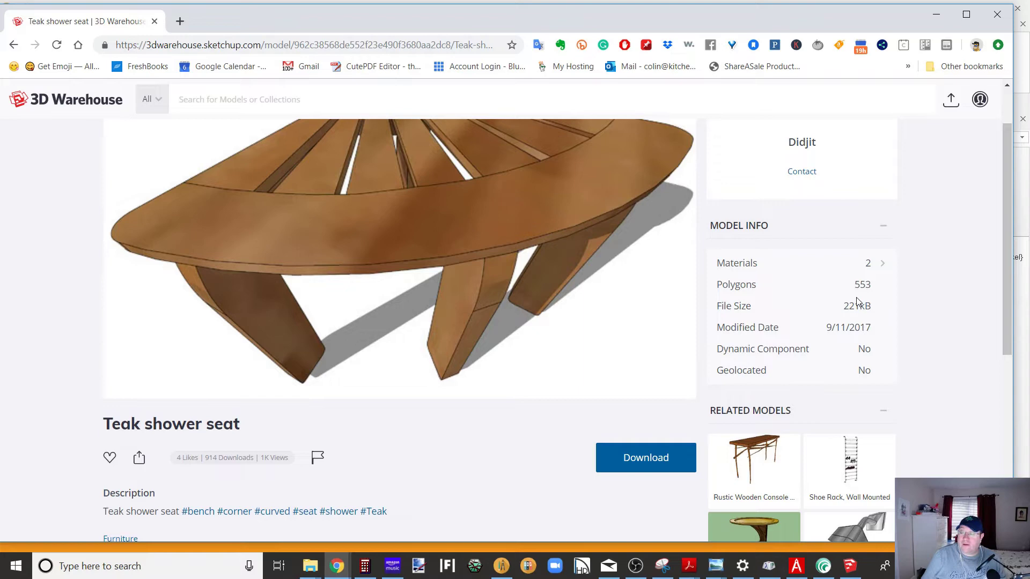
click(936, 14)
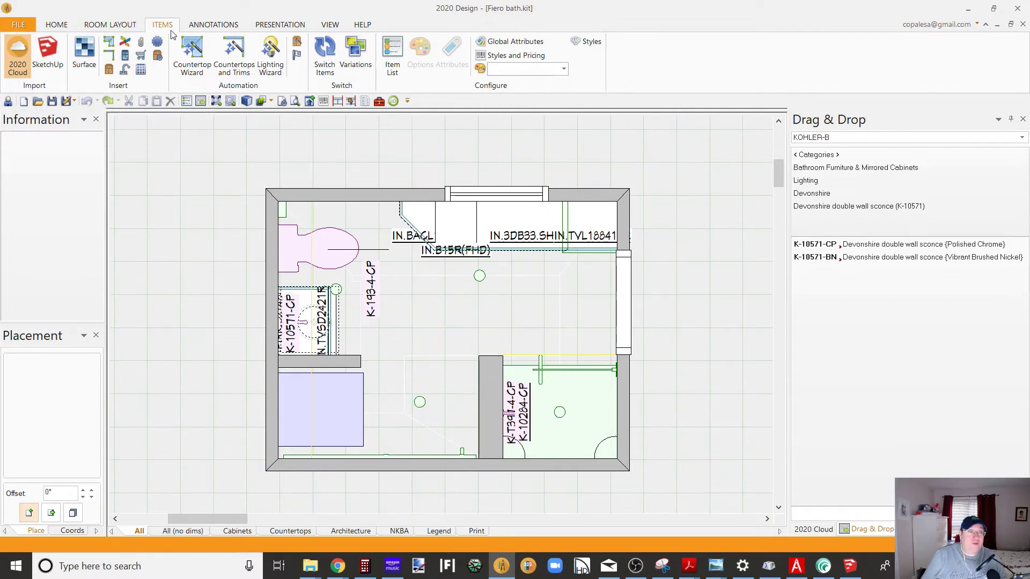
Import the SketchUp model Group_87_2016.skp and drop it on the plan beside the bathroom
click(18, 24)
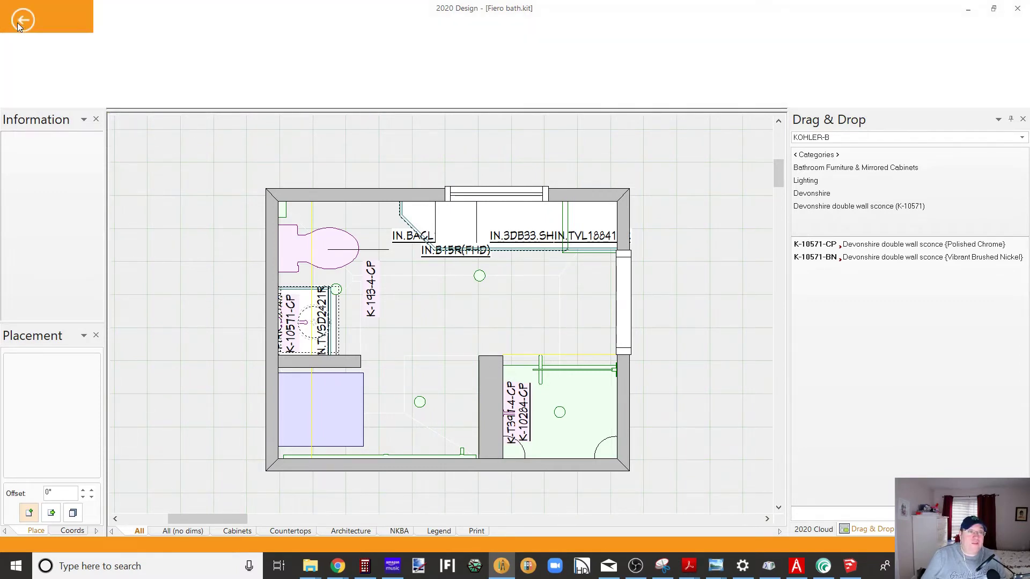
click(37, 118)
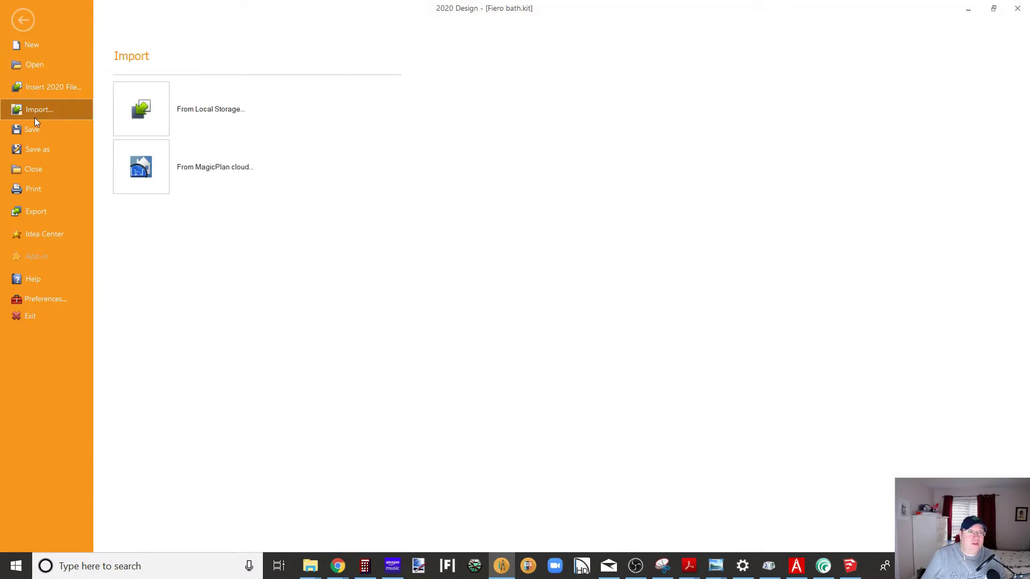
click(149, 108)
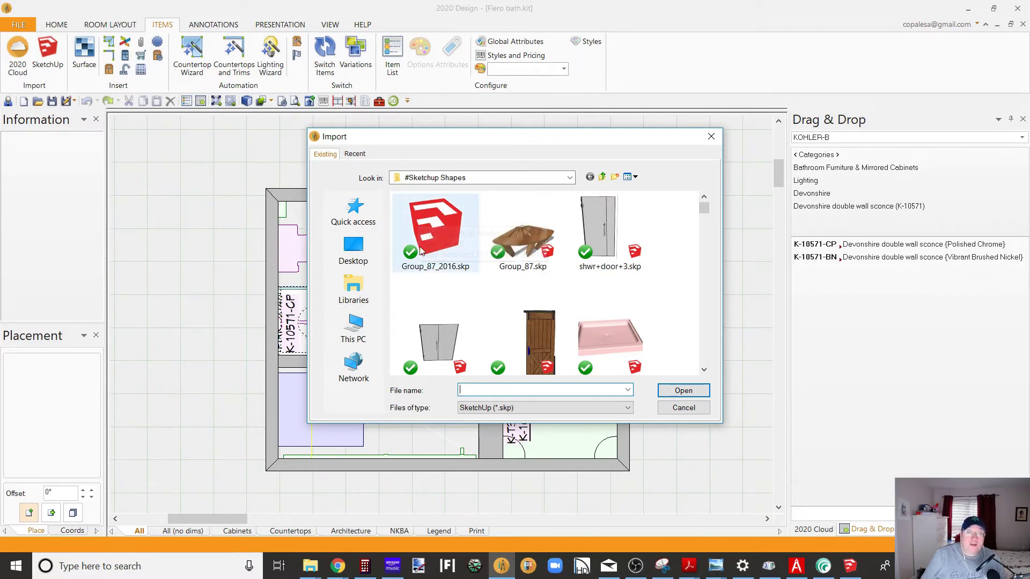
click(439, 224)
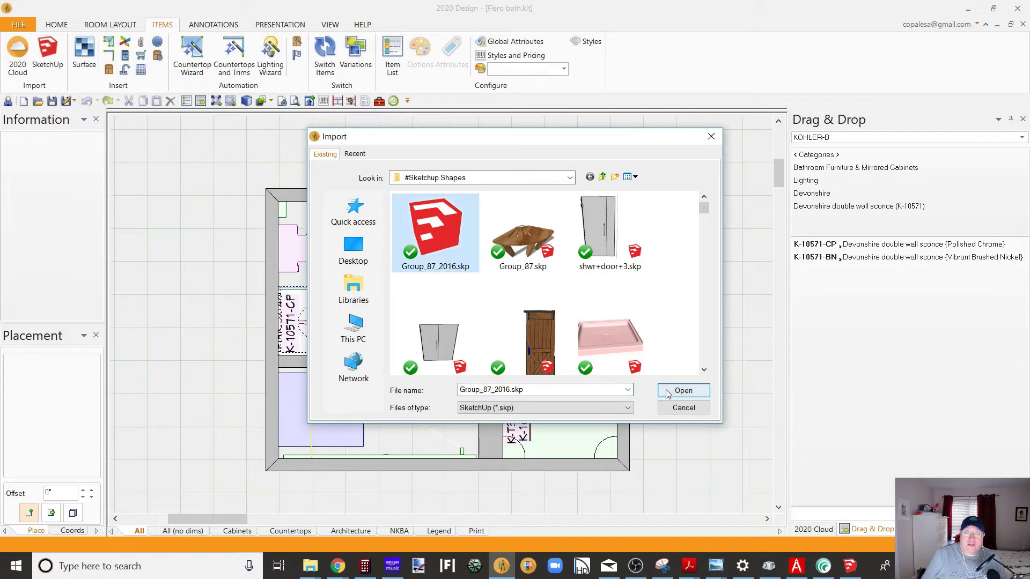
click(682, 390)
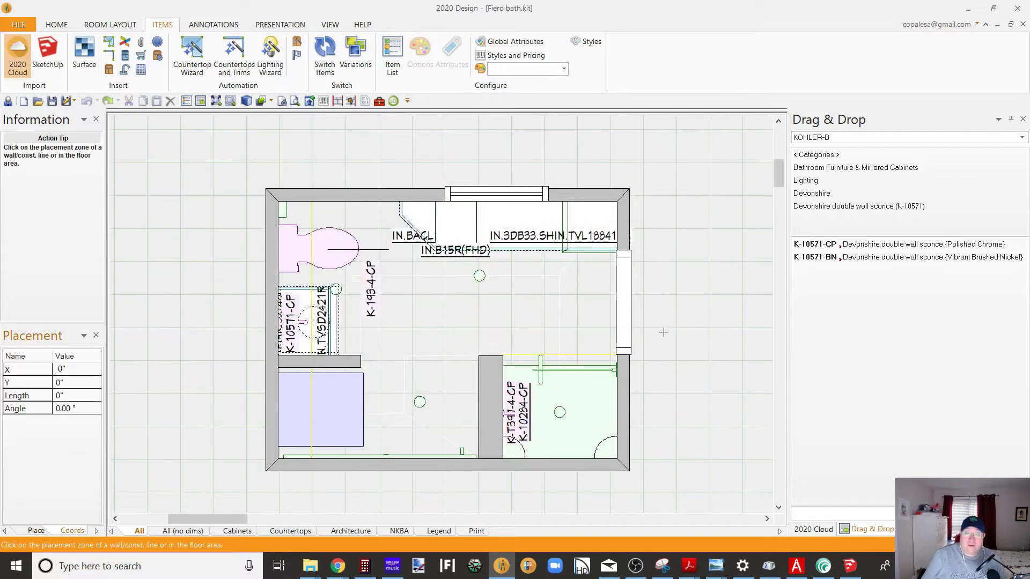
click(672, 314)
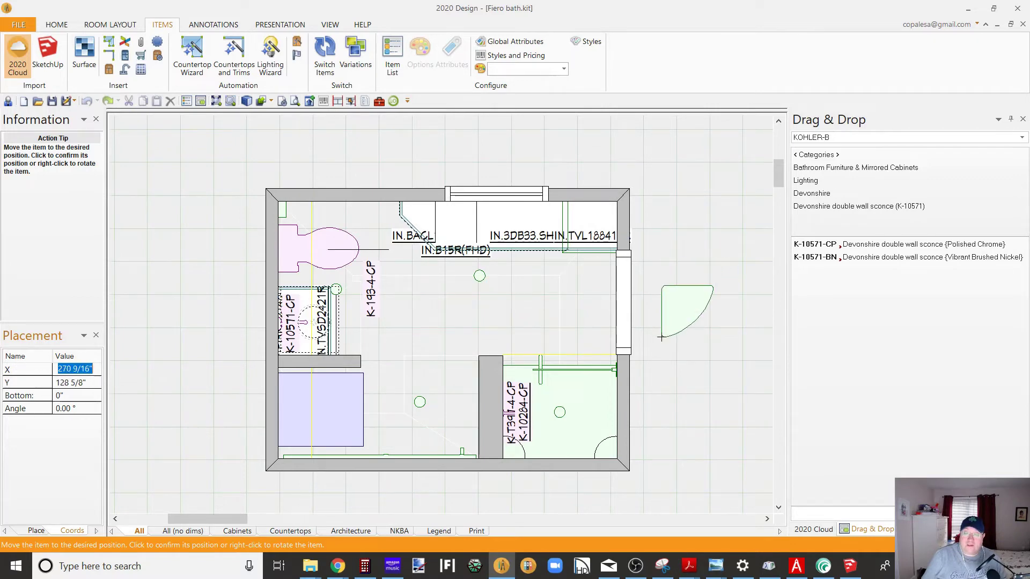
click(655, 332)
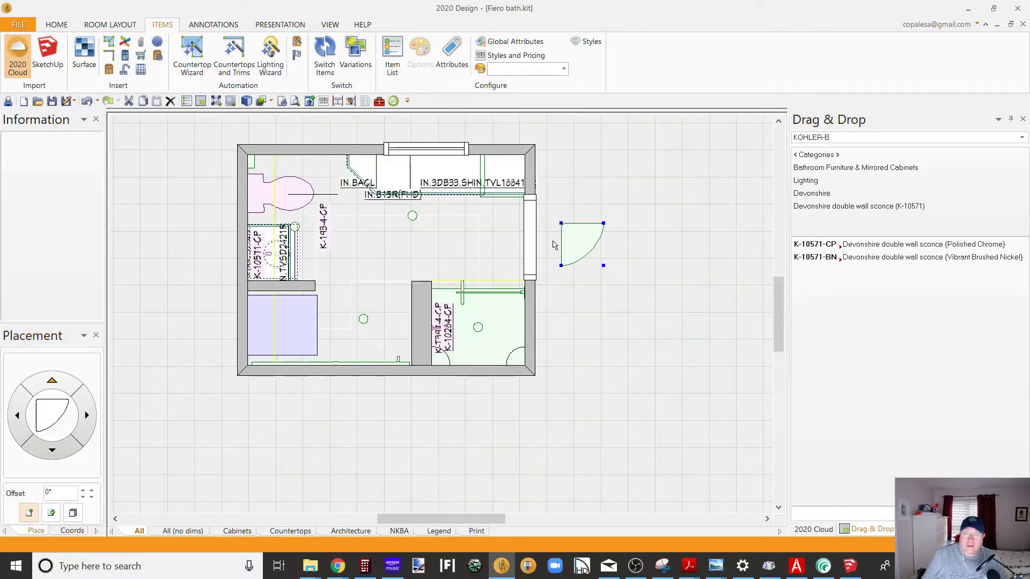
Open the seat's Attributes variable list and the Textures dialog for its Color 064 wood finish
right_click(574, 235)
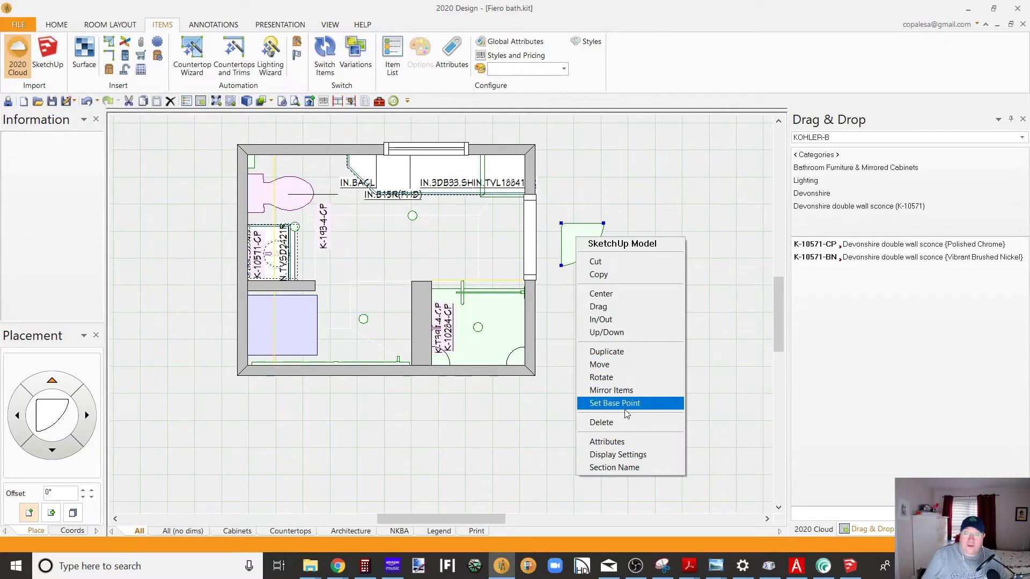
click(617, 443)
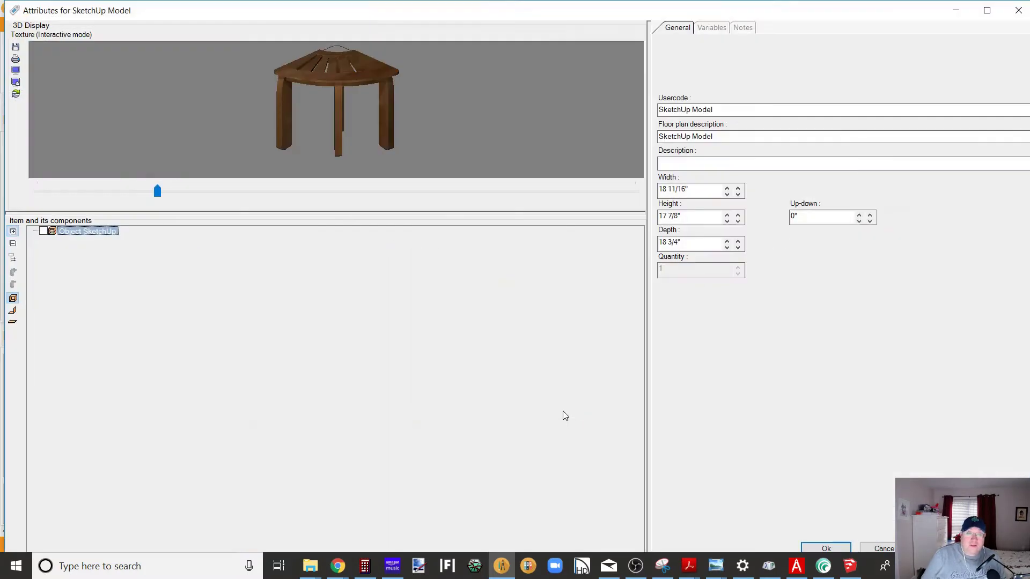
drag(332, 68, 379, 120)
scroll(328, 83, up, 10)
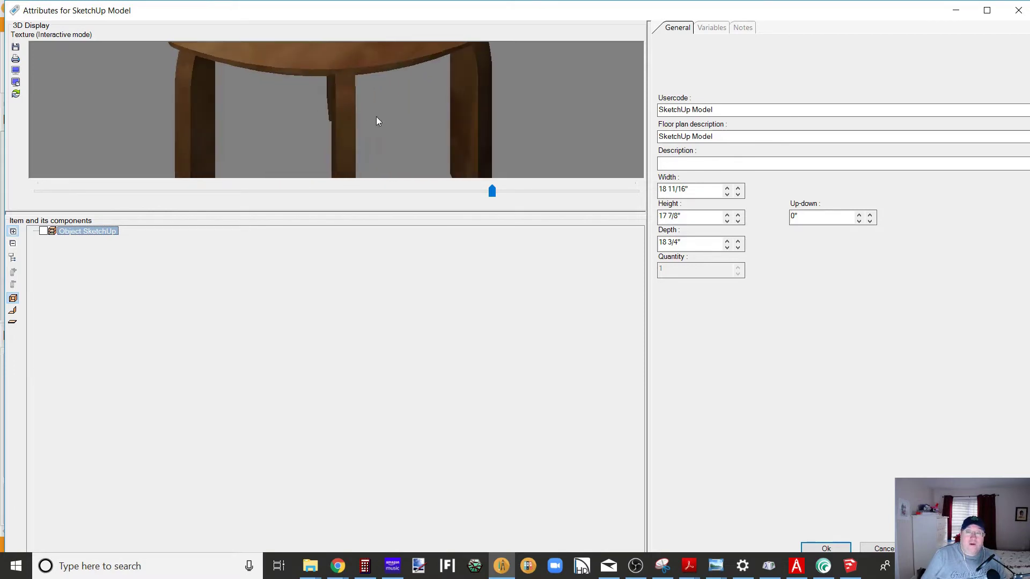
click(703, 28)
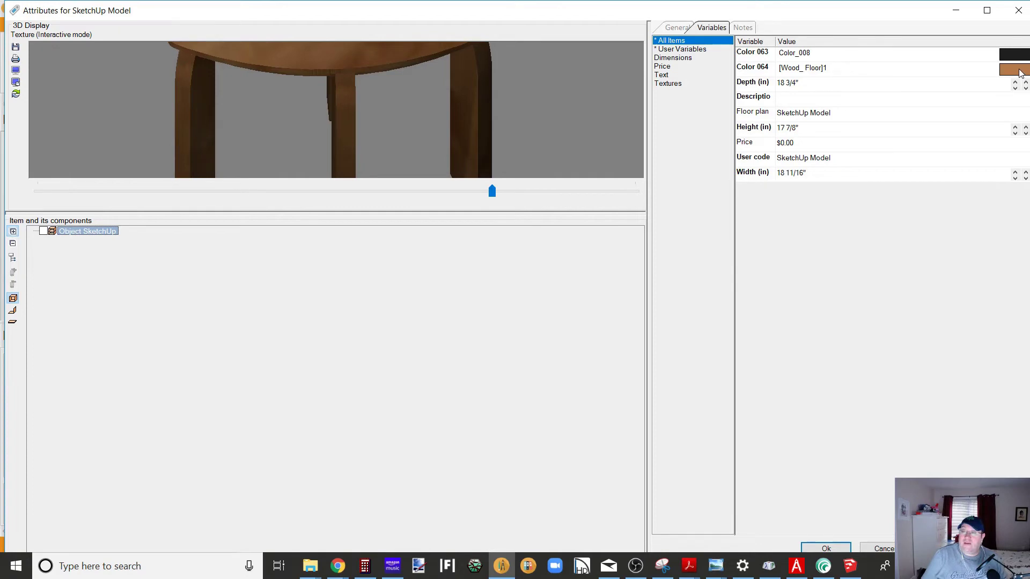
click(1018, 70)
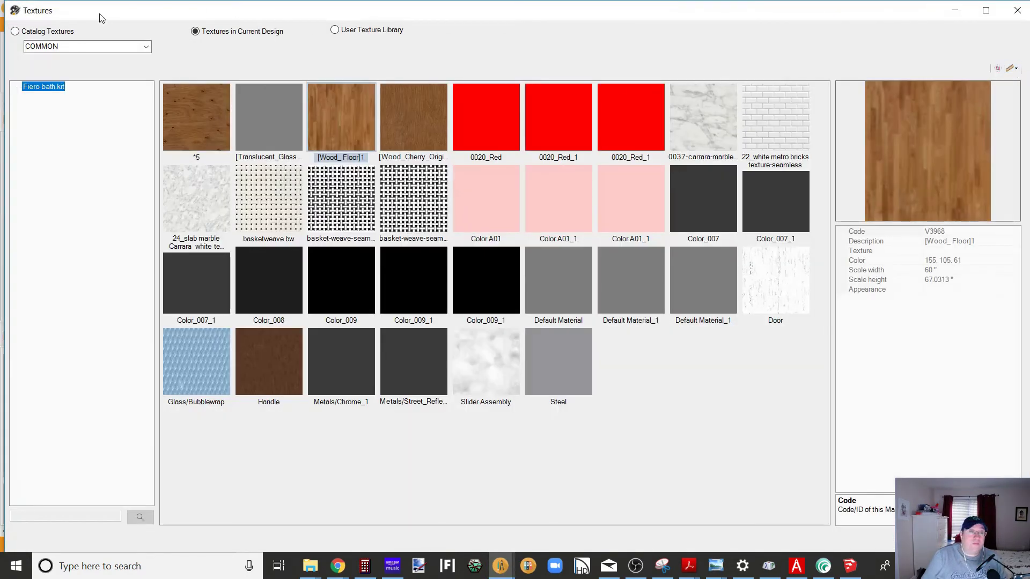
Apply the catalog texture Wood - Teak Dark (Horiz.) from Wood > Furniture > Generic > Teak > Matte
click(32, 29)
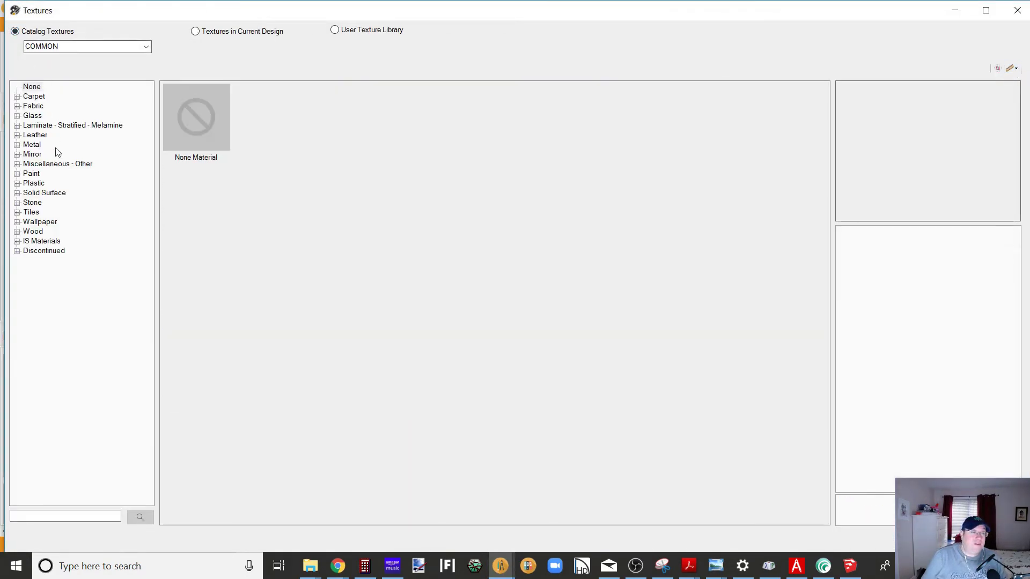
click(16, 232)
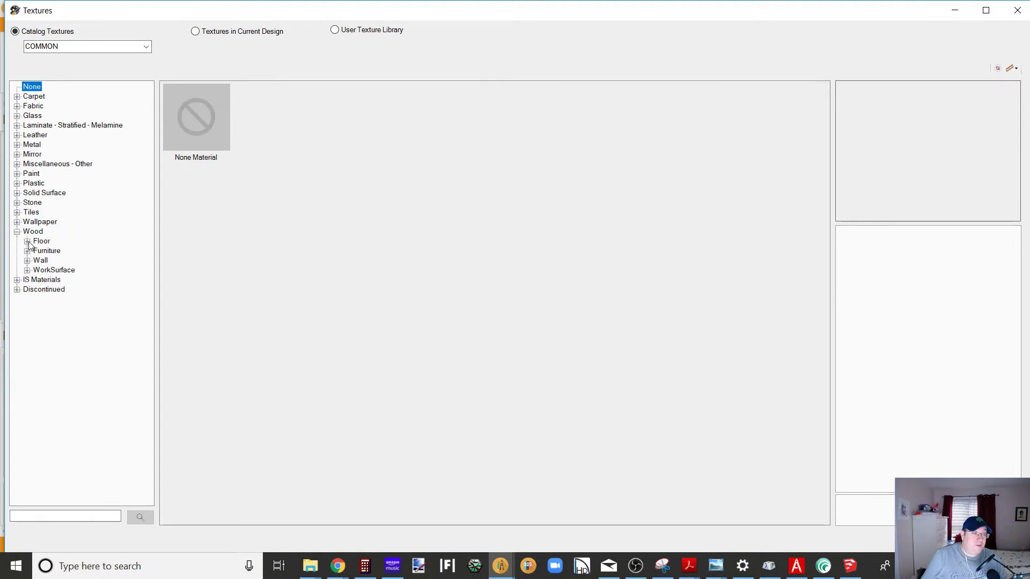
click(26, 251)
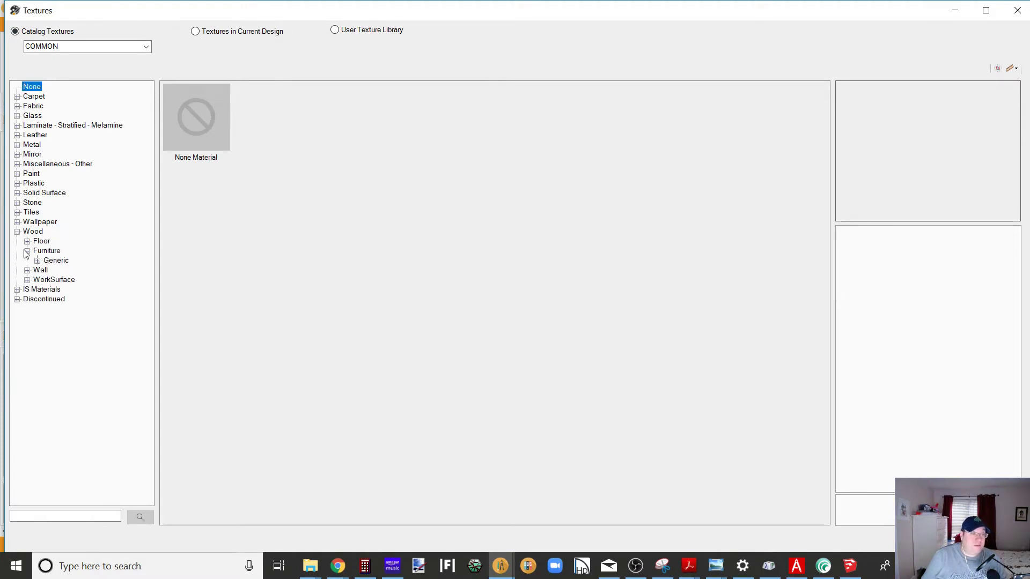
click(37, 261)
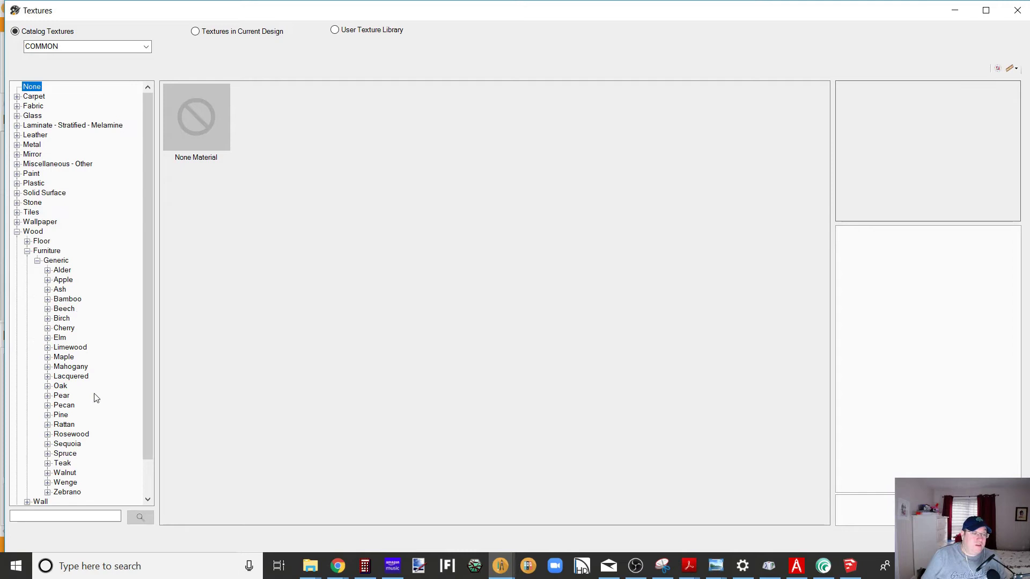
click(47, 463)
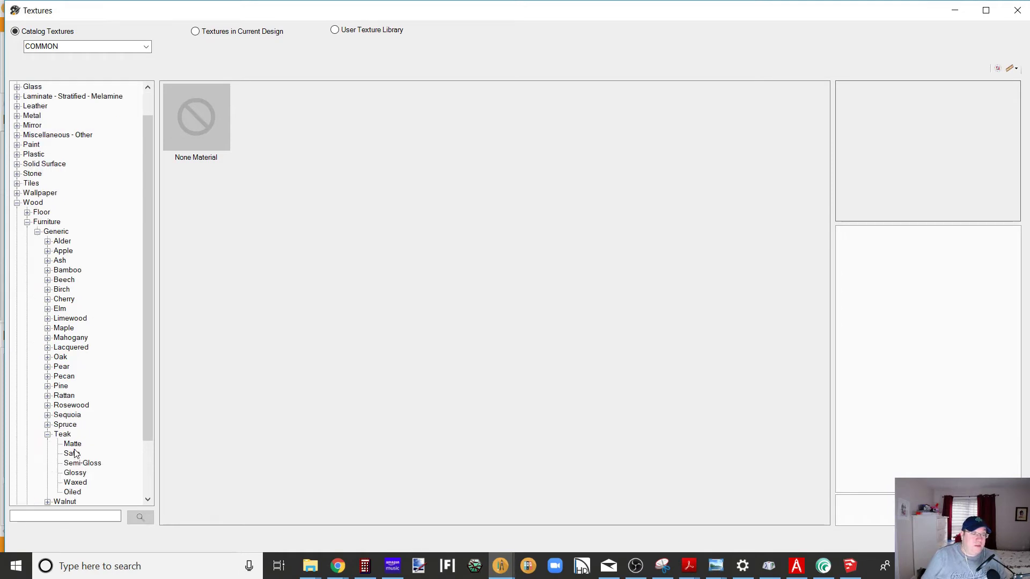
click(73, 444)
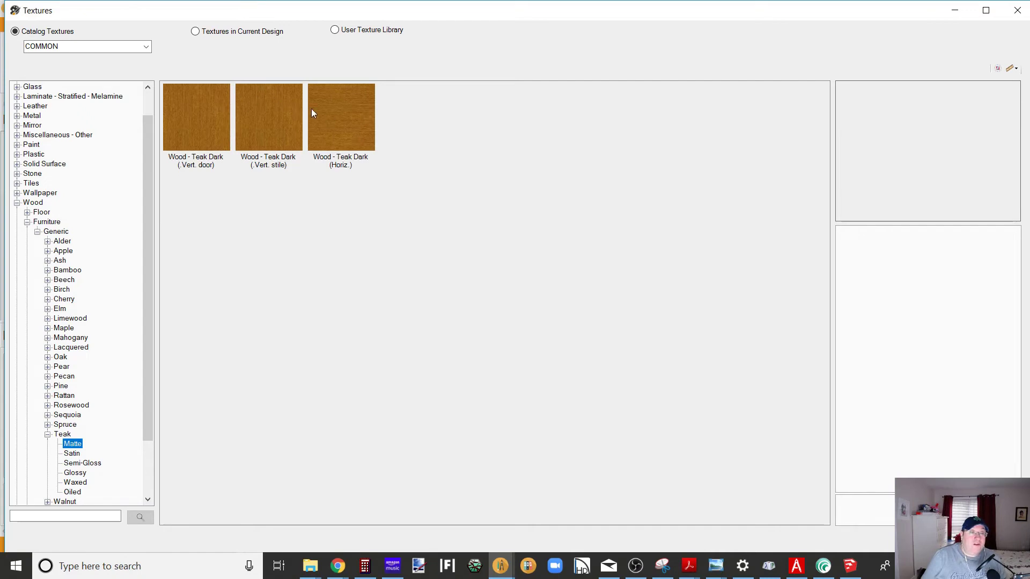
click(328, 118)
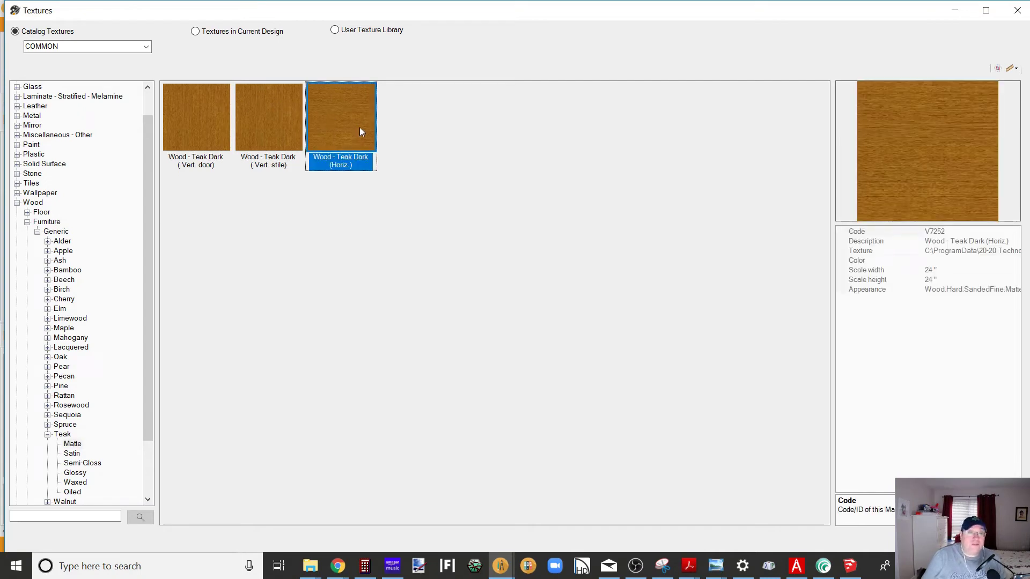
key(Return)
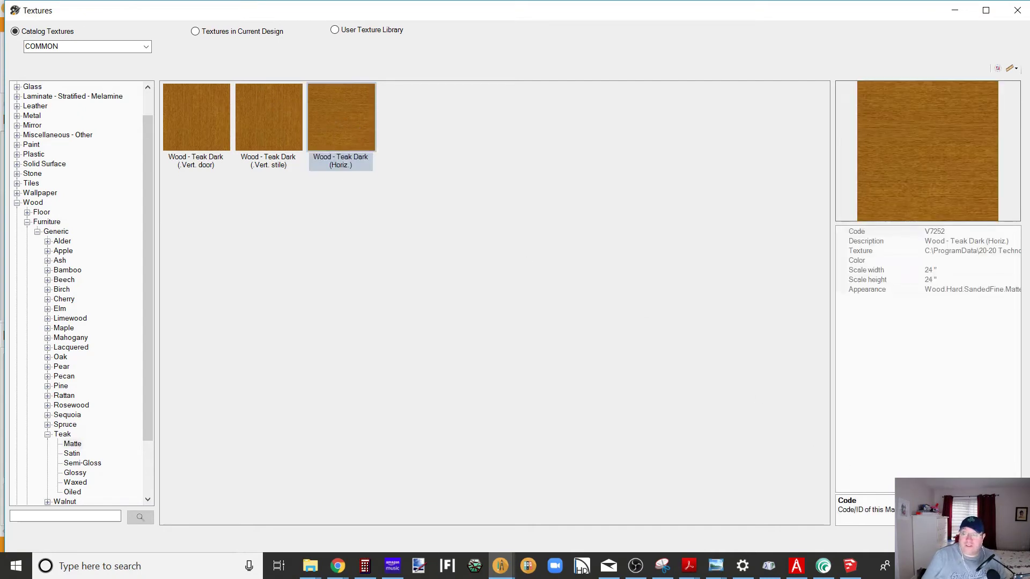
drag(389, 168, 419, 117)
scroll(324, 86, up, 5)
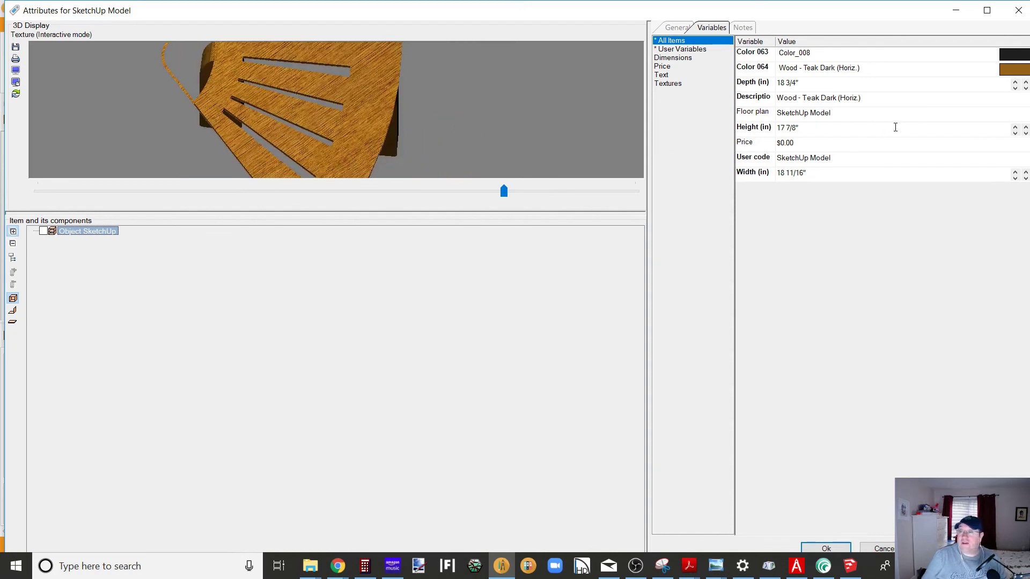
Replace Color 064's texture with Wood - Teak Dark (Vert. stile) and inspect the preview
click(1014, 69)
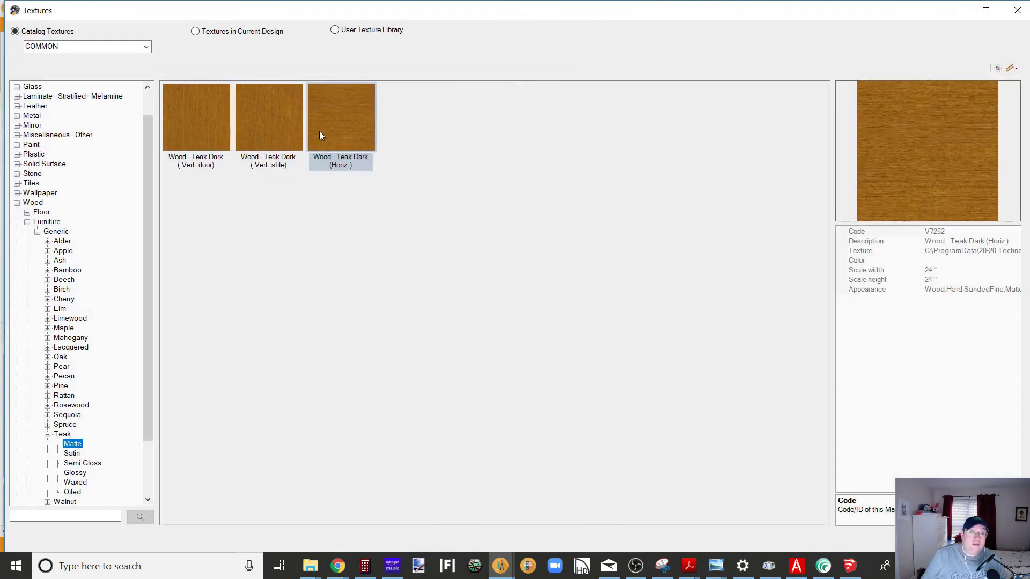
click(268, 115)
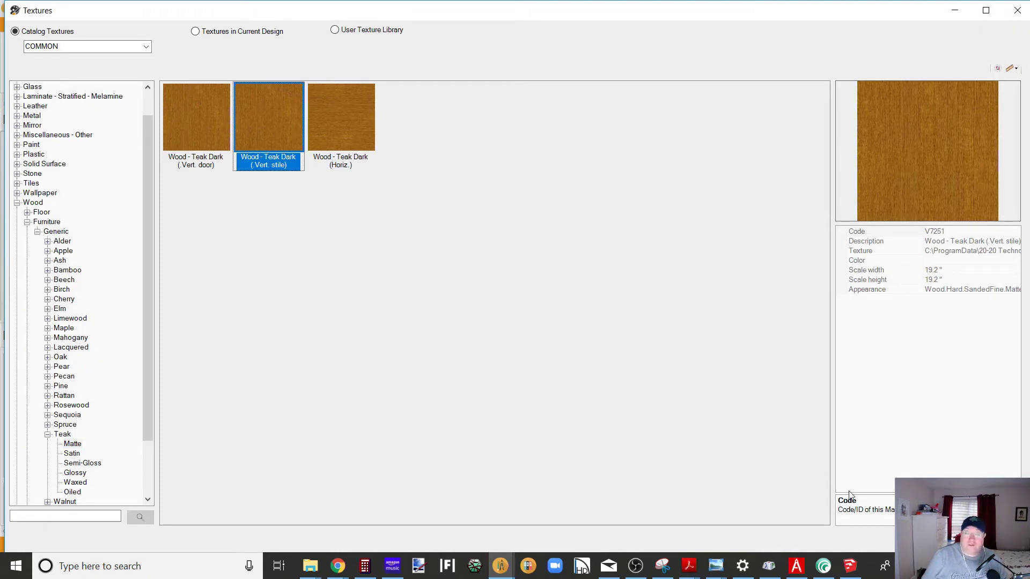
click(923, 539)
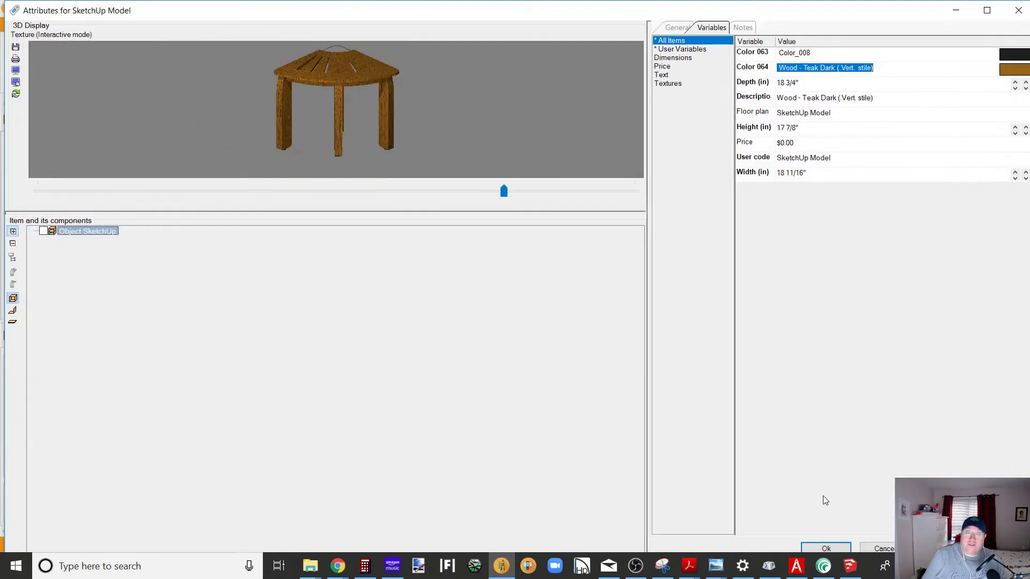
drag(335, 106, 609, 243)
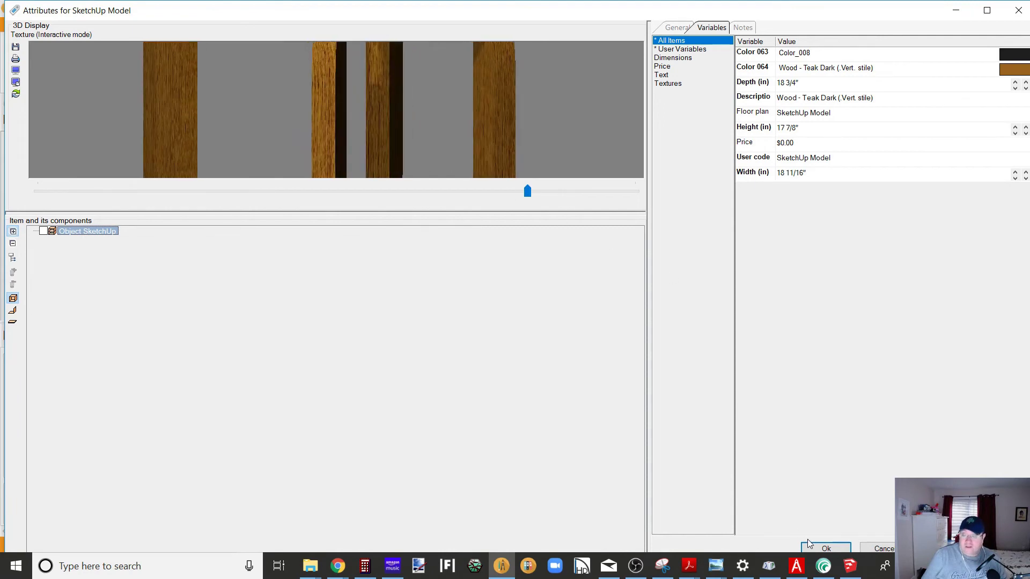
Accept the teak texture and move the seat to open floor below the room
click(825, 549)
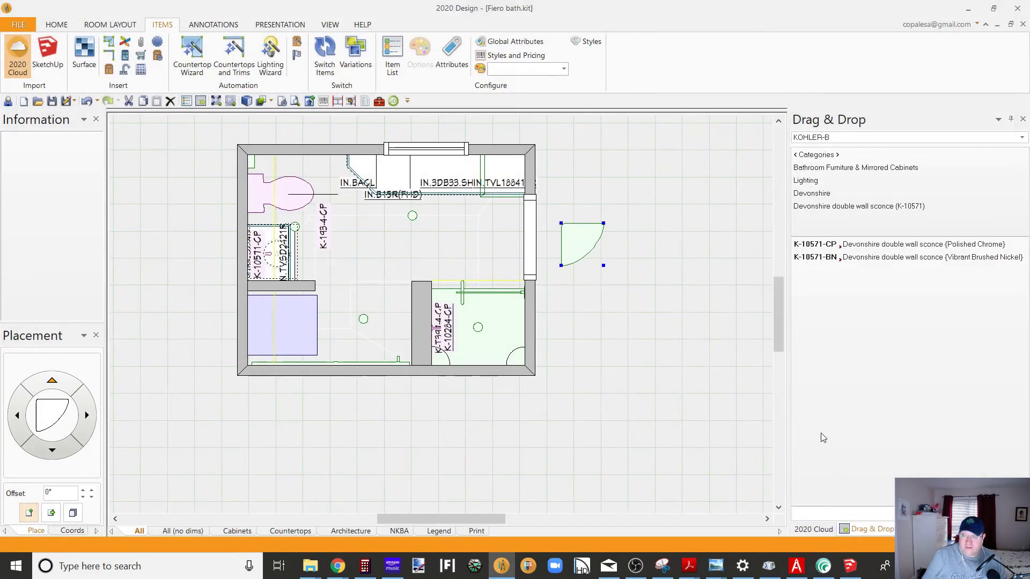
right_click(579, 260)
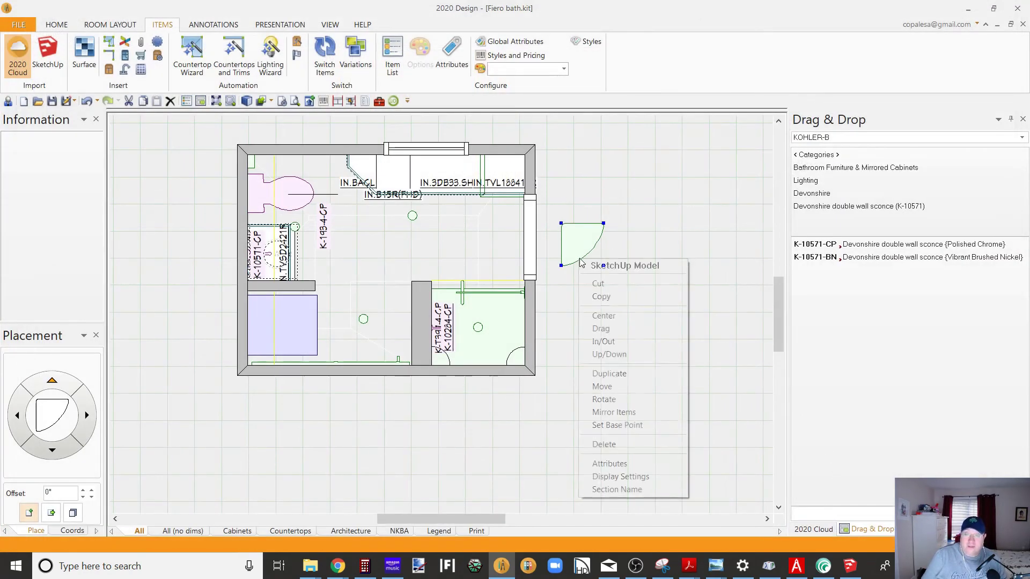
click(625, 386)
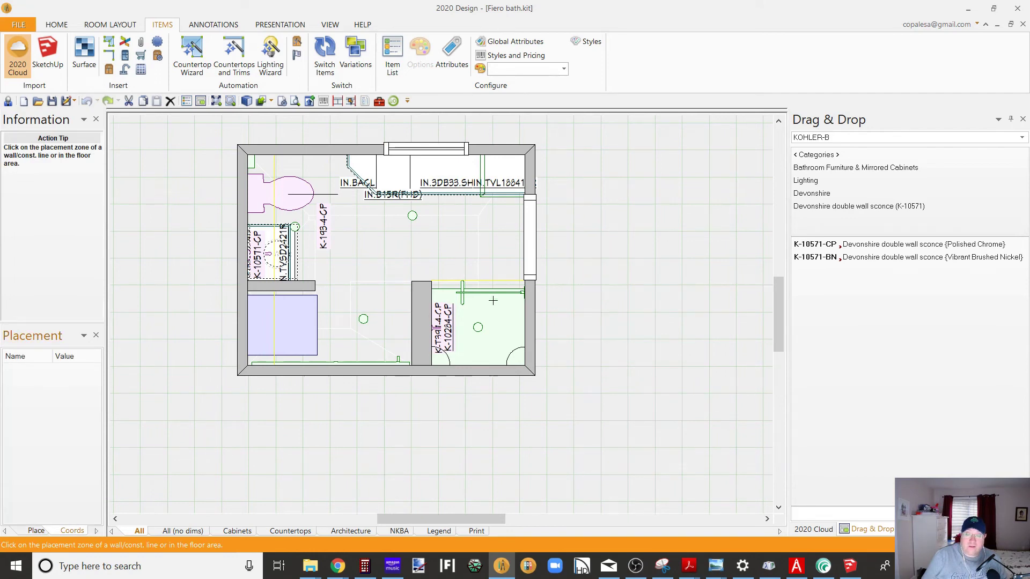
click(521, 330)
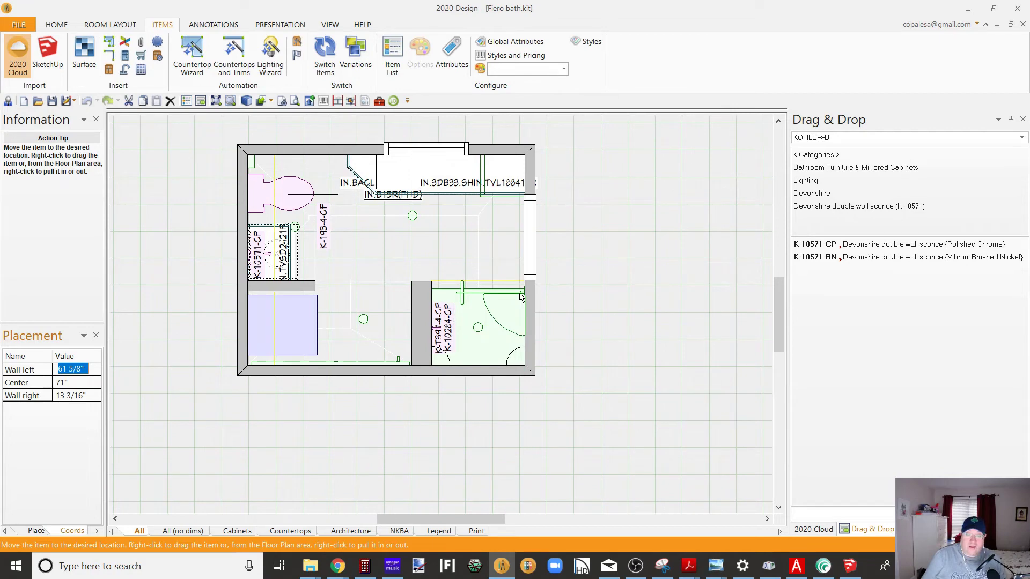
click(523, 410)
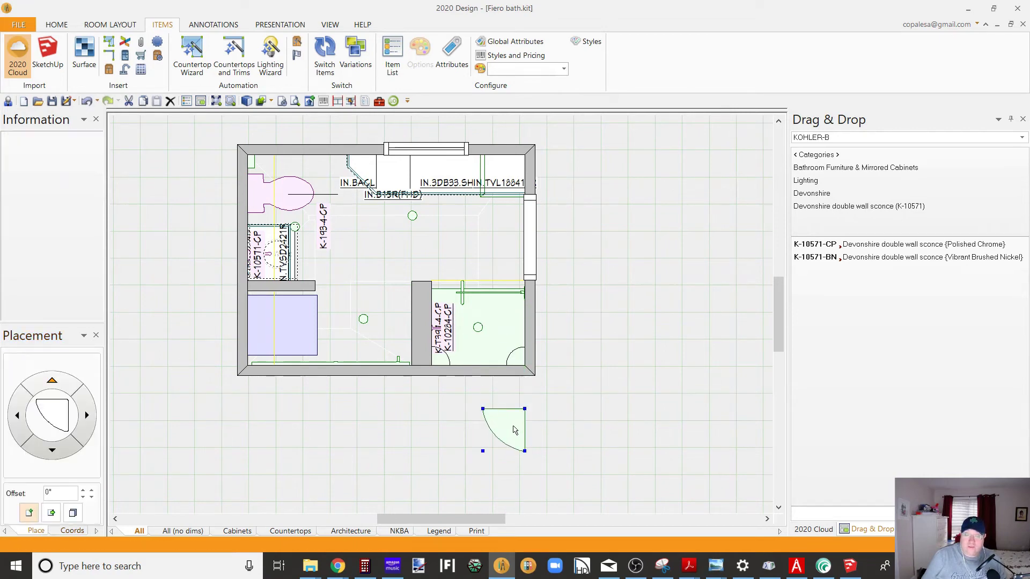
Rotate the seat to 180° and place it in the shower's lower-right corner
right_click(514, 429)
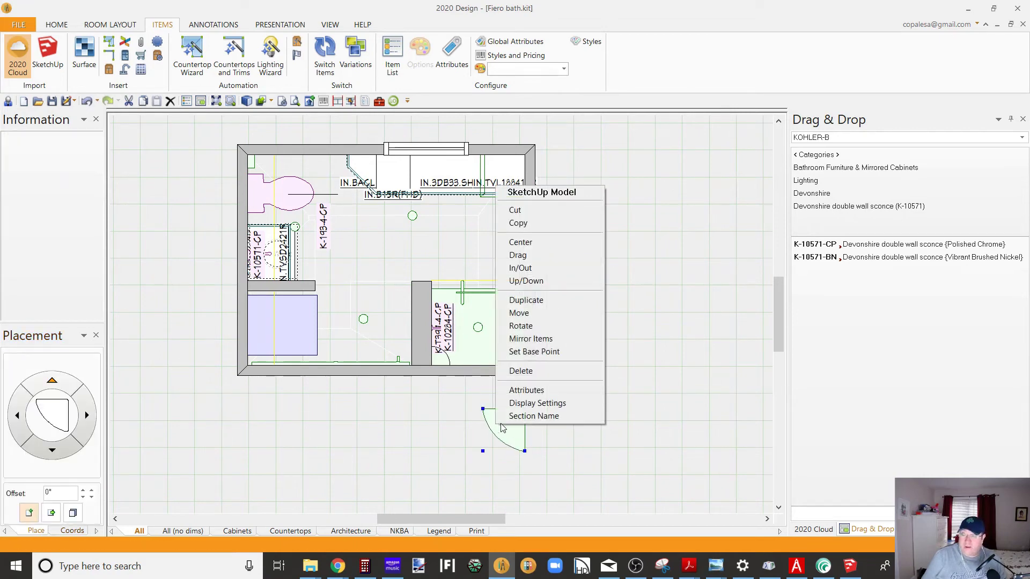
click(534, 314)
click(611, 385)
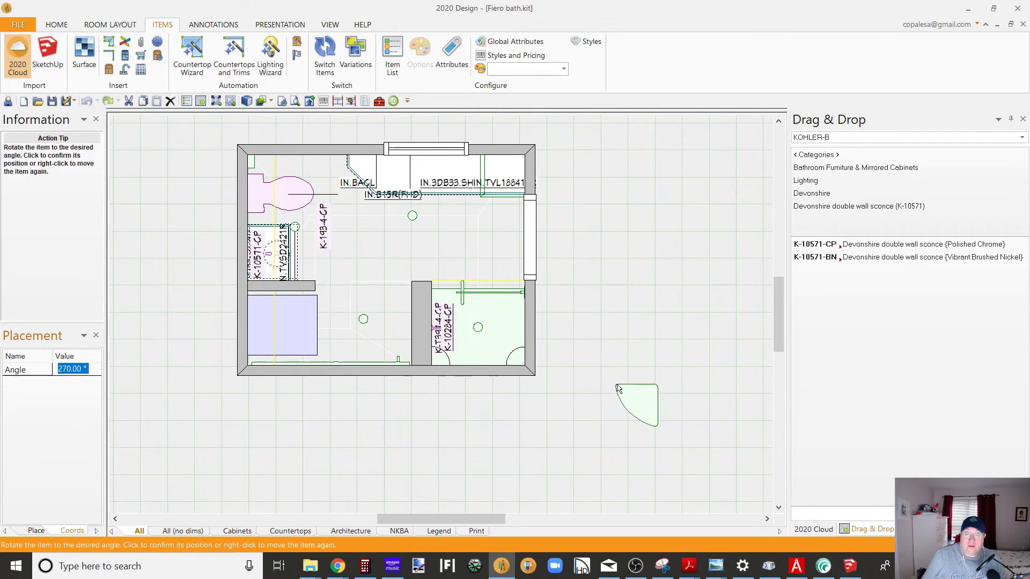
right_click(589, 383)
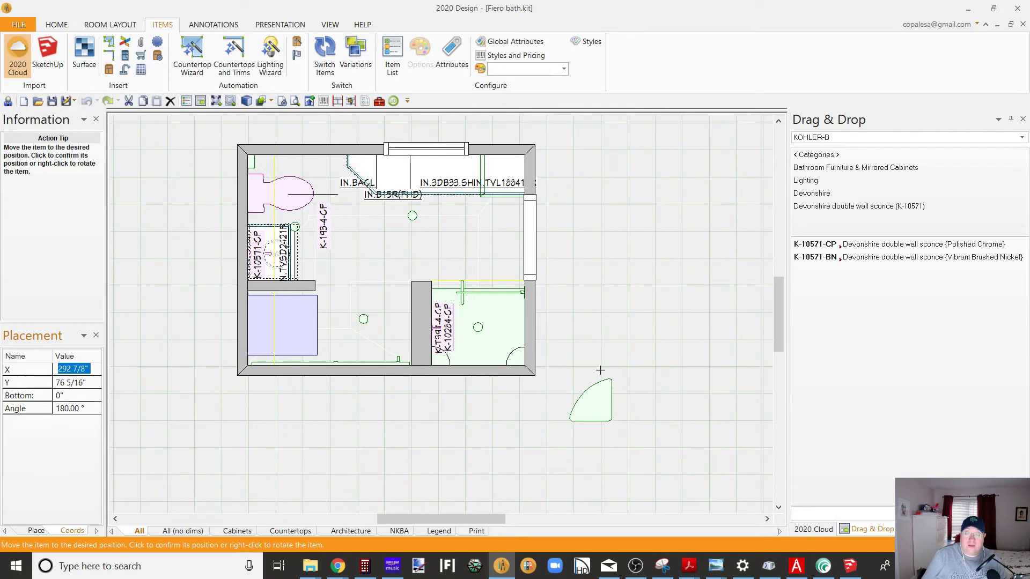
click(524, 322)
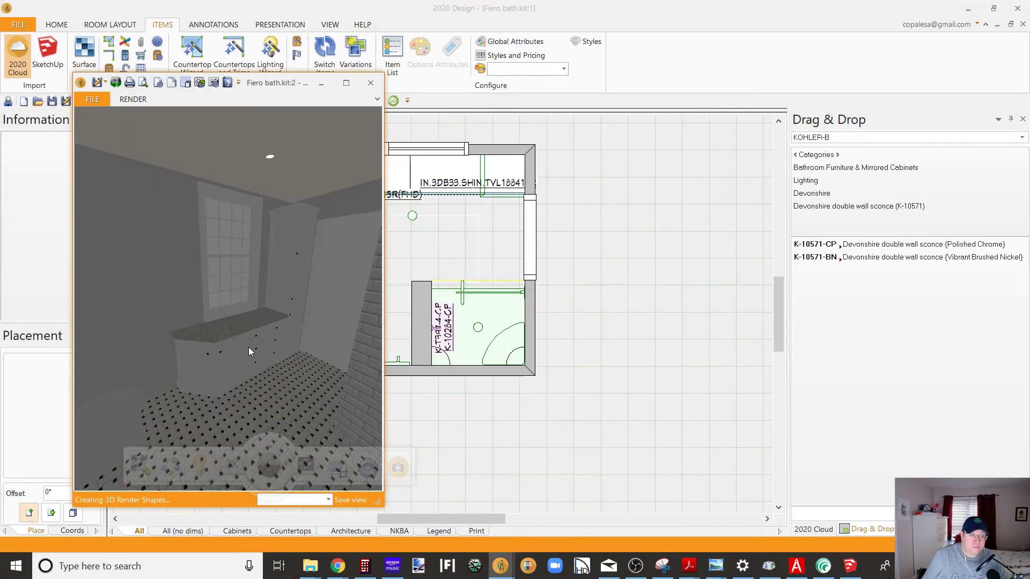
drag(249, 347, 278, 362)
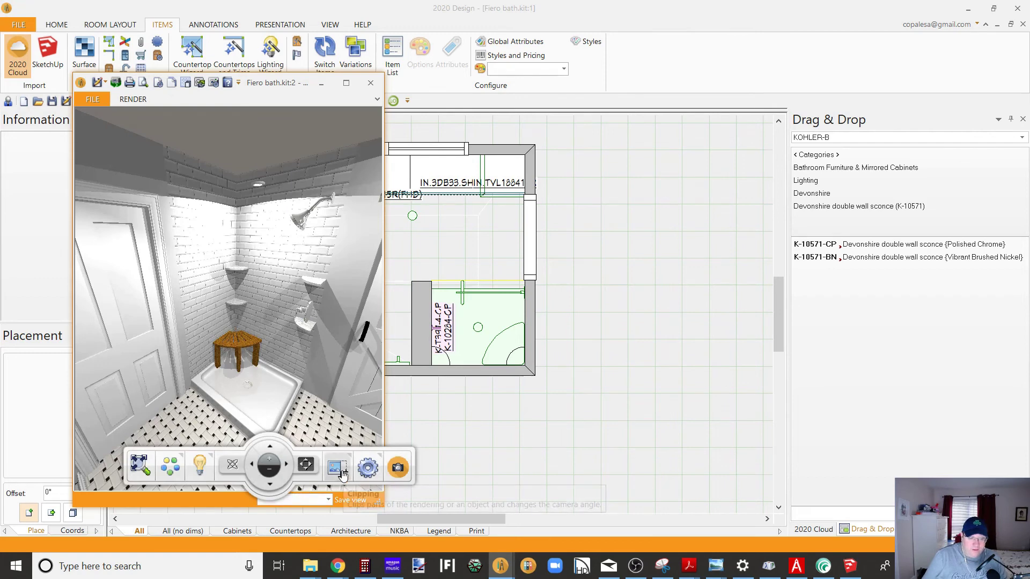
click(336, 469)
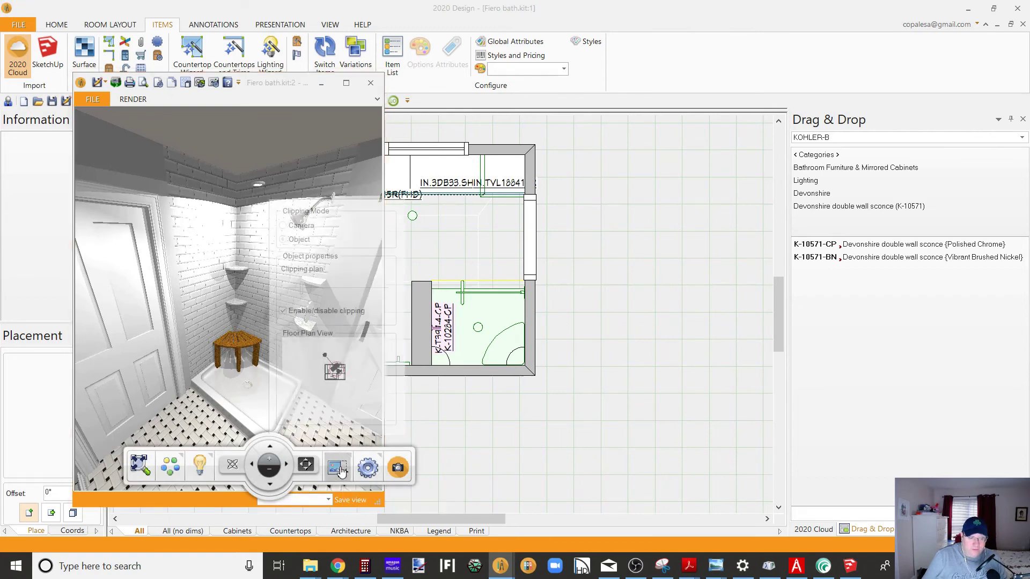
click(284, 312)
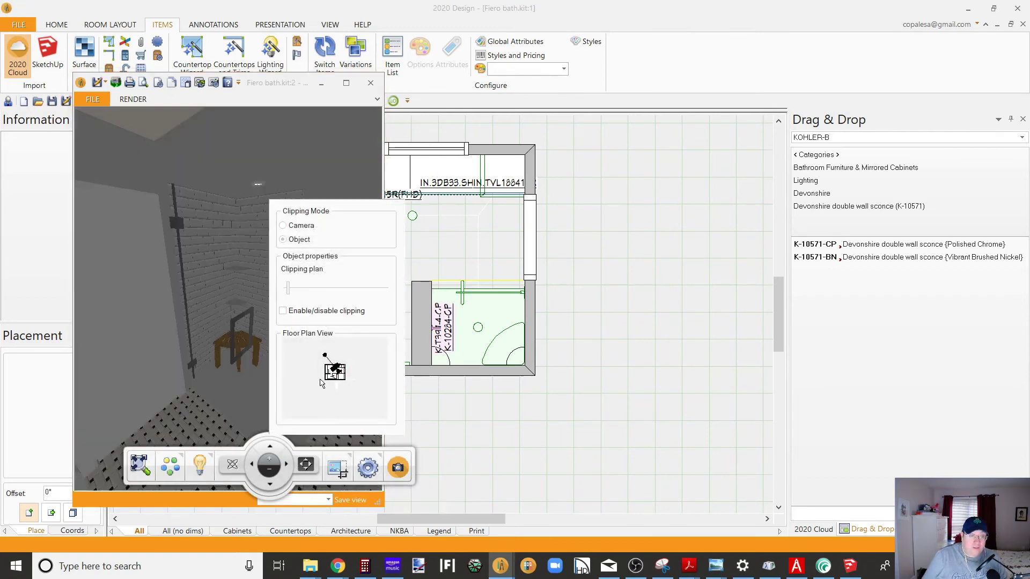
drag(257, 370, 371, 323)
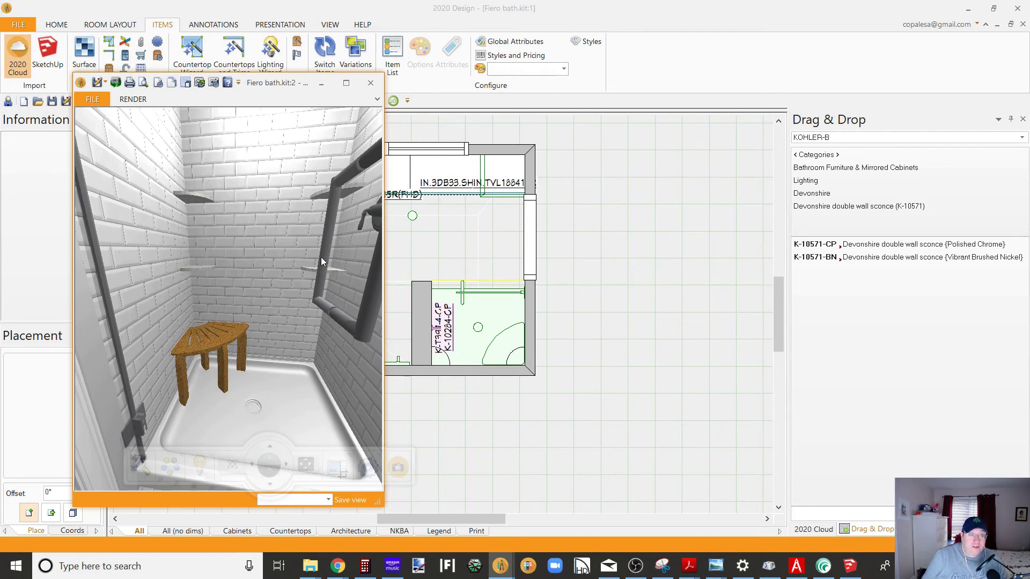
drag(270, 236, 268, 233)
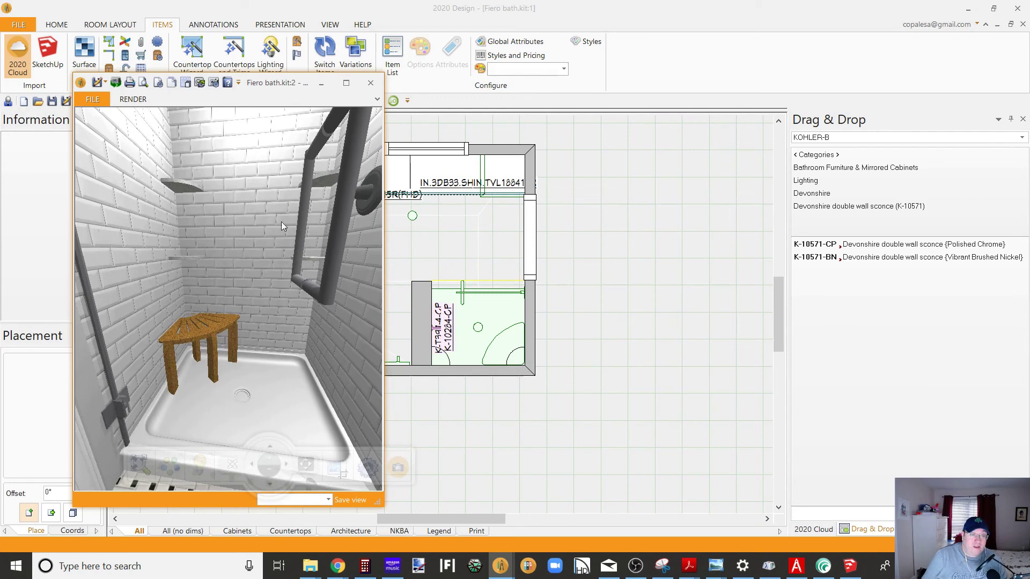
mouse_move(241, 242)
mouse_down()
mouse_move(225, 246)
mouse_move(173, 138)
mouse_move(196, 182)
mouse_up()
click(370, 82)
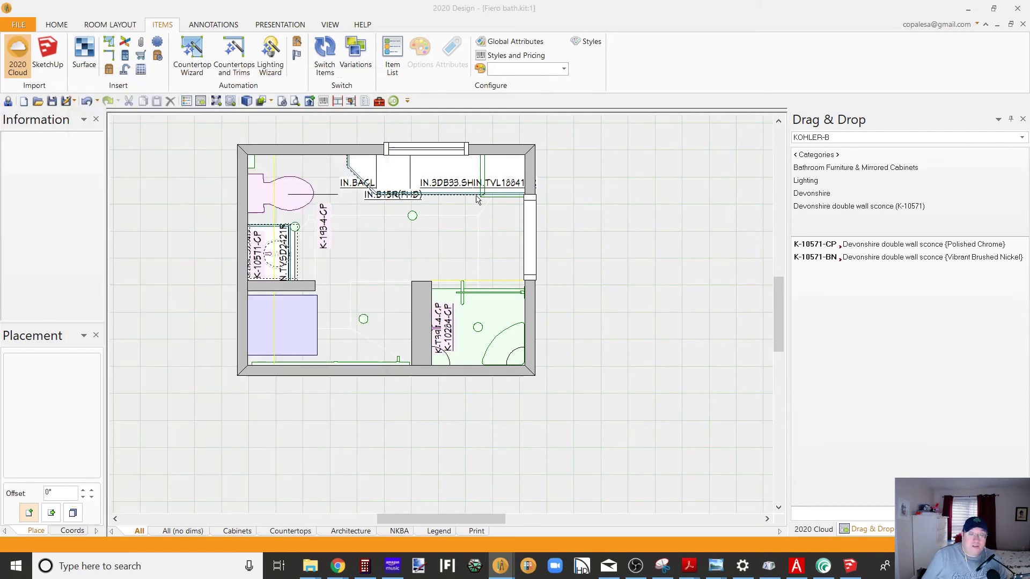
Inspect the SQ.FT-TOP countertop's attributes and full variable list in its preview
right_click(519, 365)
mouse_move(568, 381)
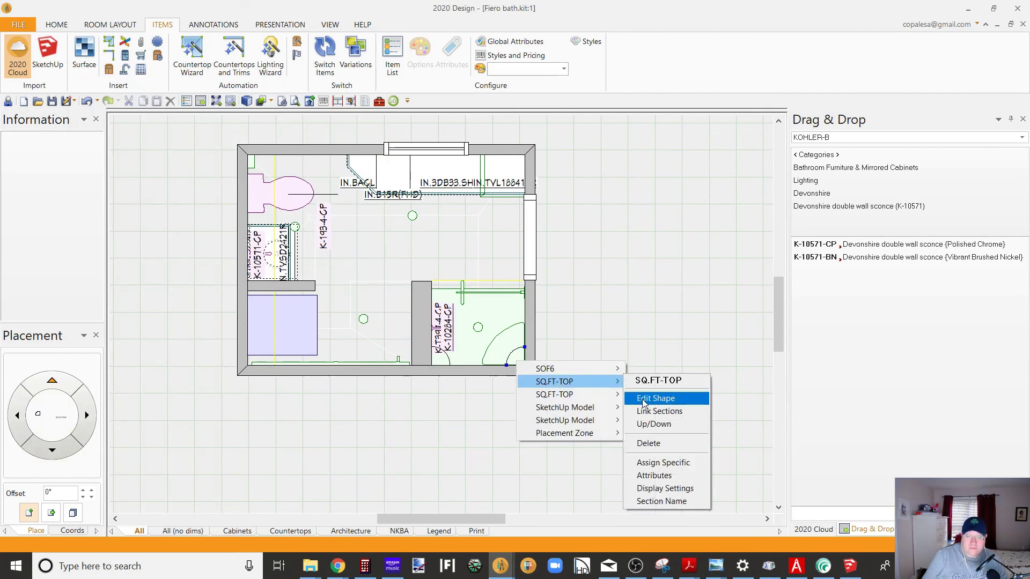
click(654, 475)
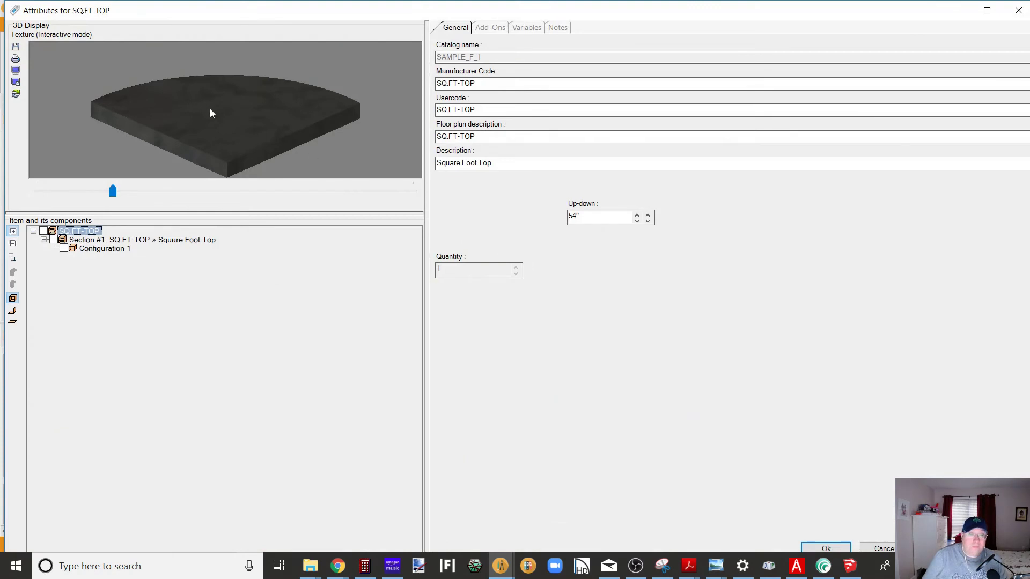
drag(210, 112, 268, 128)
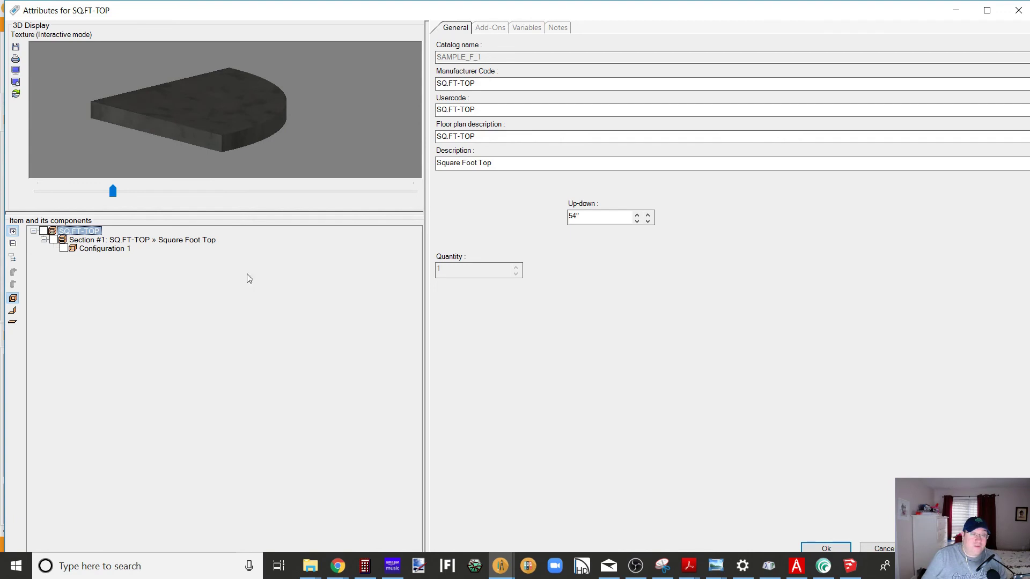
click(526, 27)
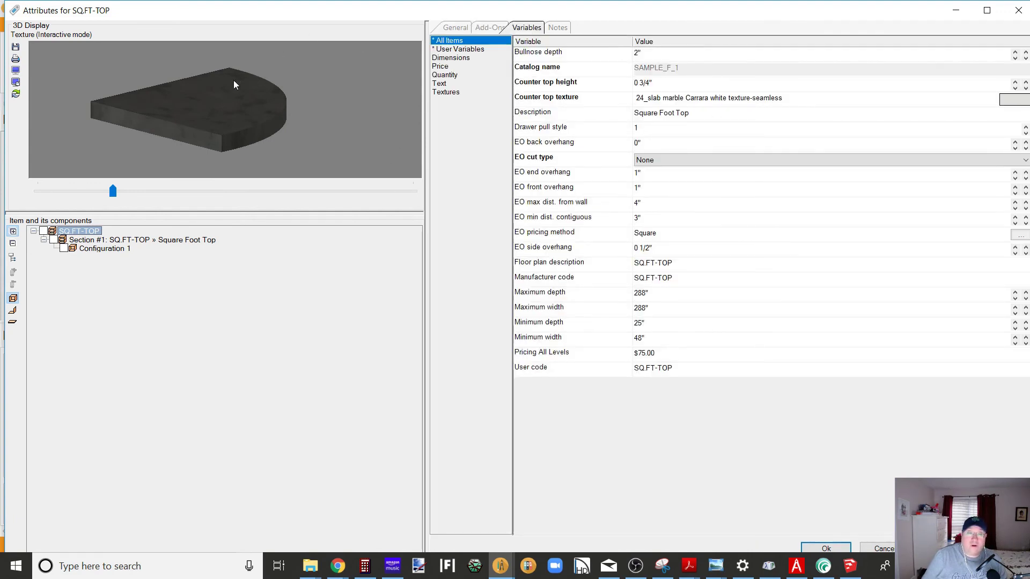
drag(233, 84, 229, 116)
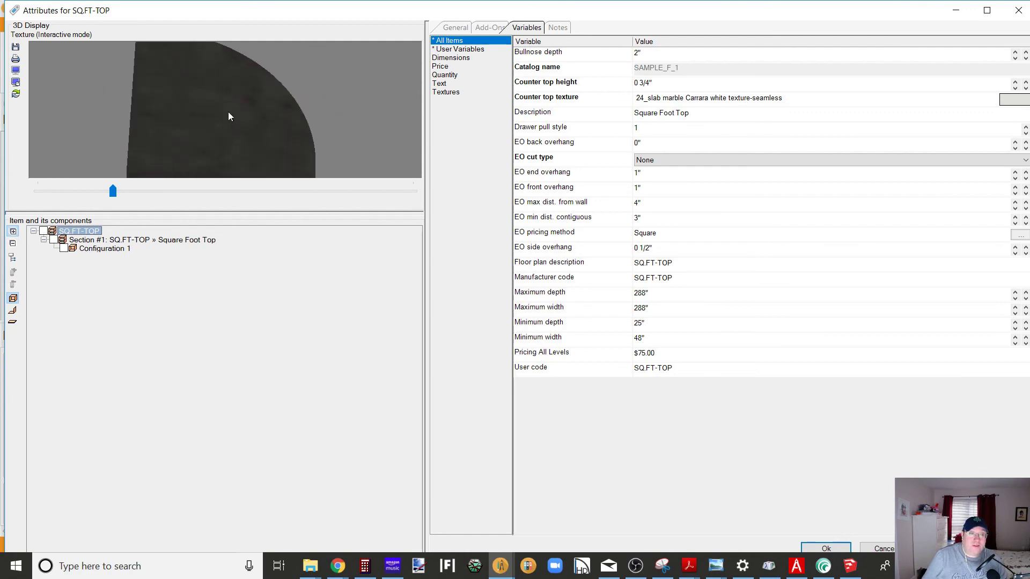
Close the attributes unchanged, recentre the floor plan, and bring OBS Studio forward
click(826, 548)
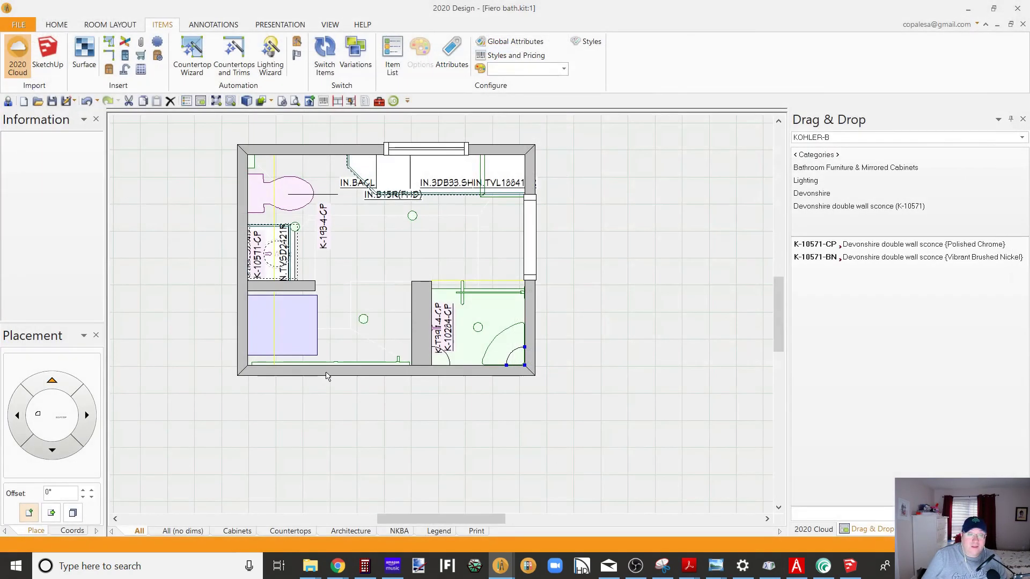
middle_drag(558, 202, 610, 248)
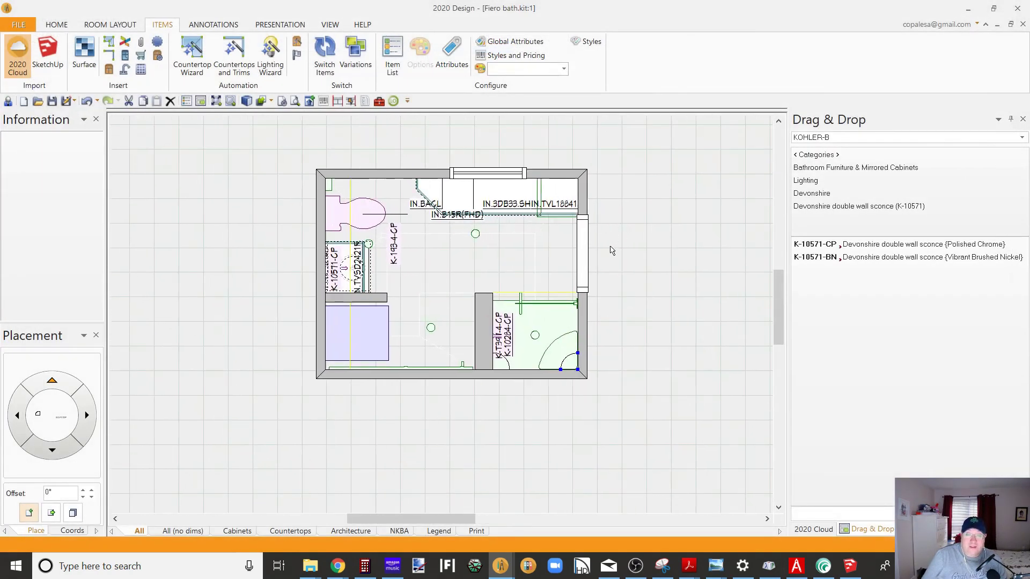
click(635, 565)
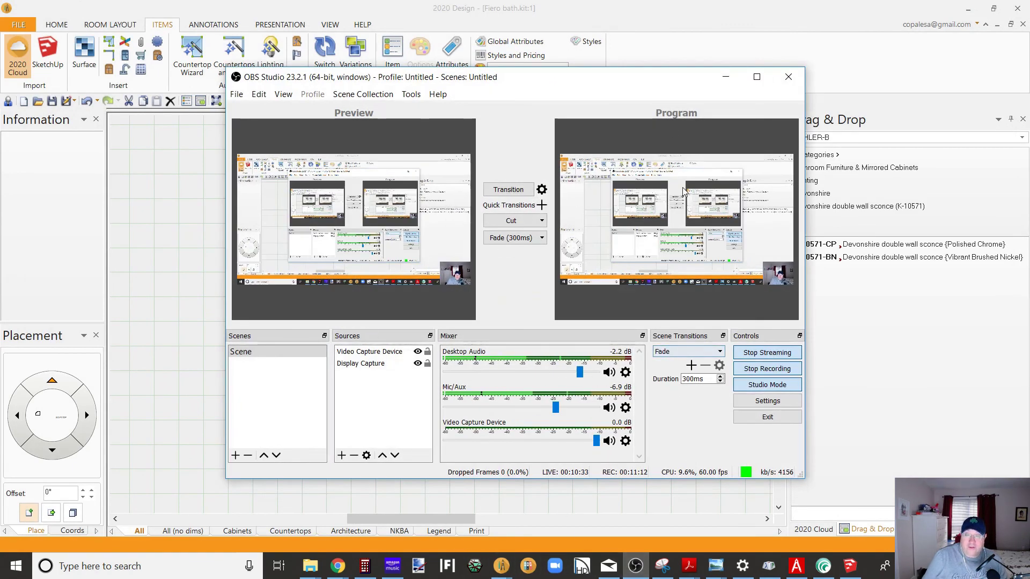
Switch to the Facebook Live stream window in Chrome
mouse_move(343, 566)
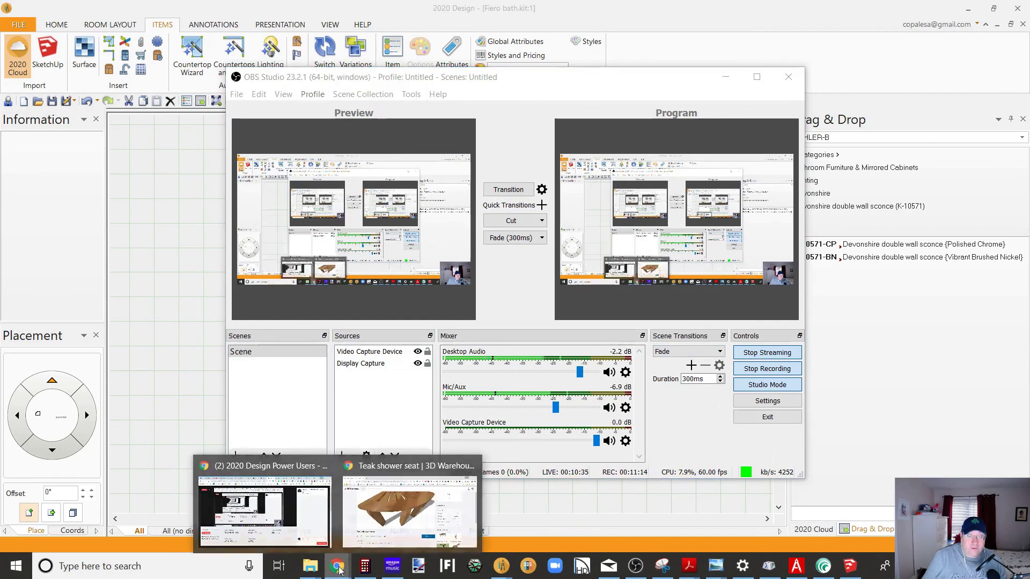
click(263, 525)
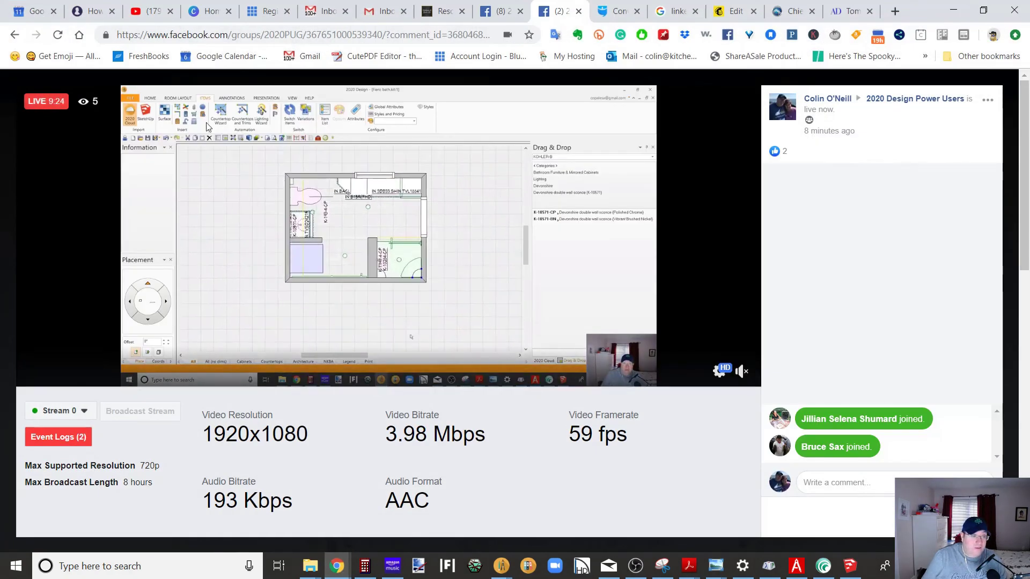